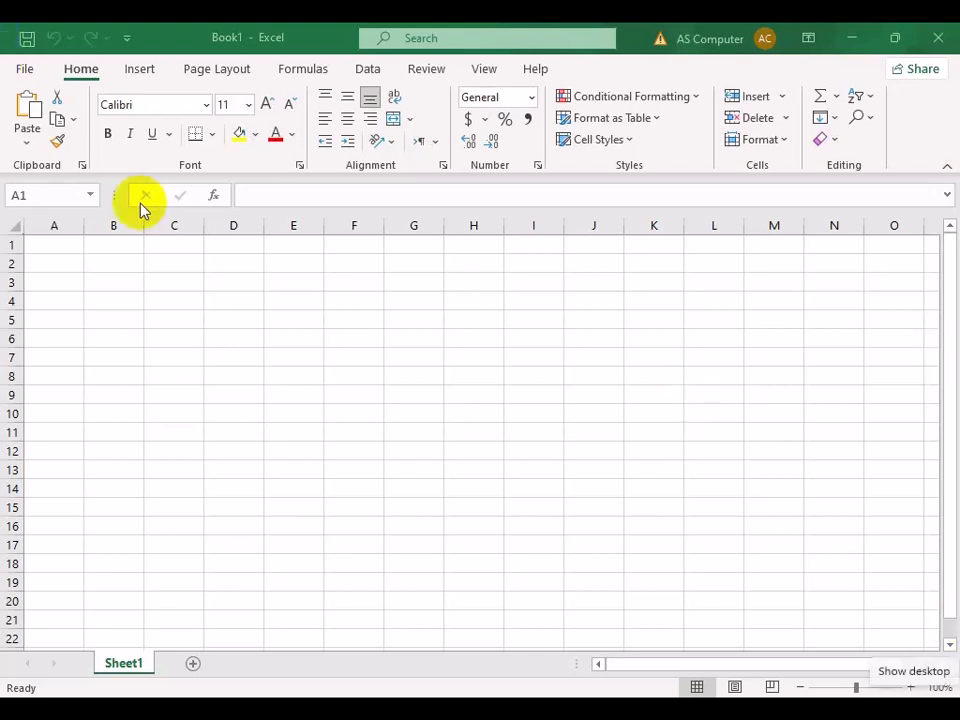
# Enter 1 in A1 and 2 in A2, and fill the number series down to A20
pyautogui.click(57, 244)
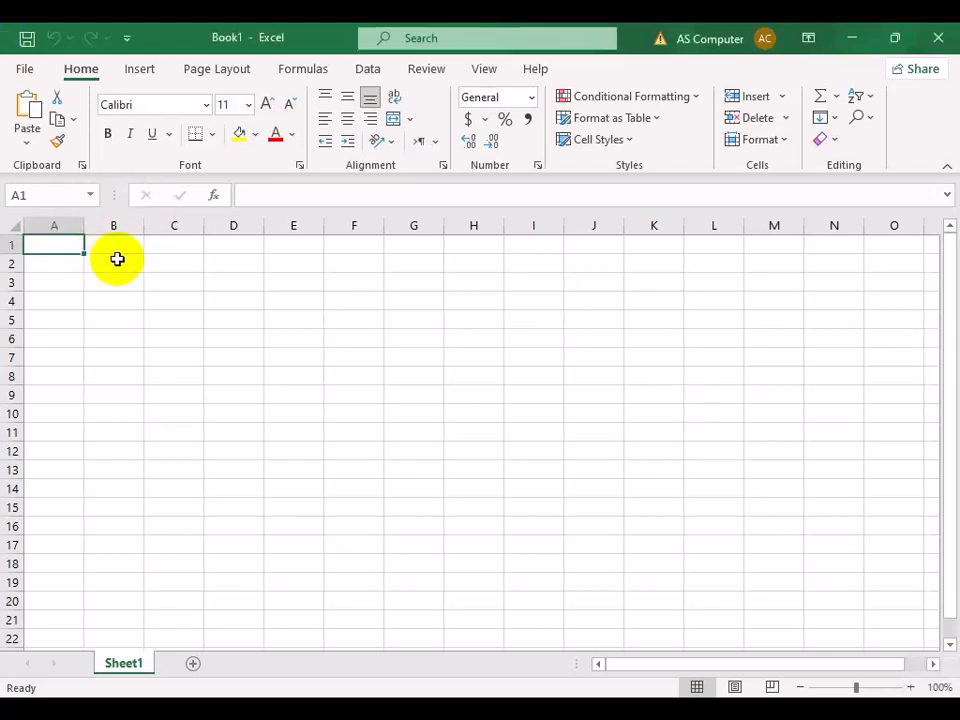
pyautogui.write('1')
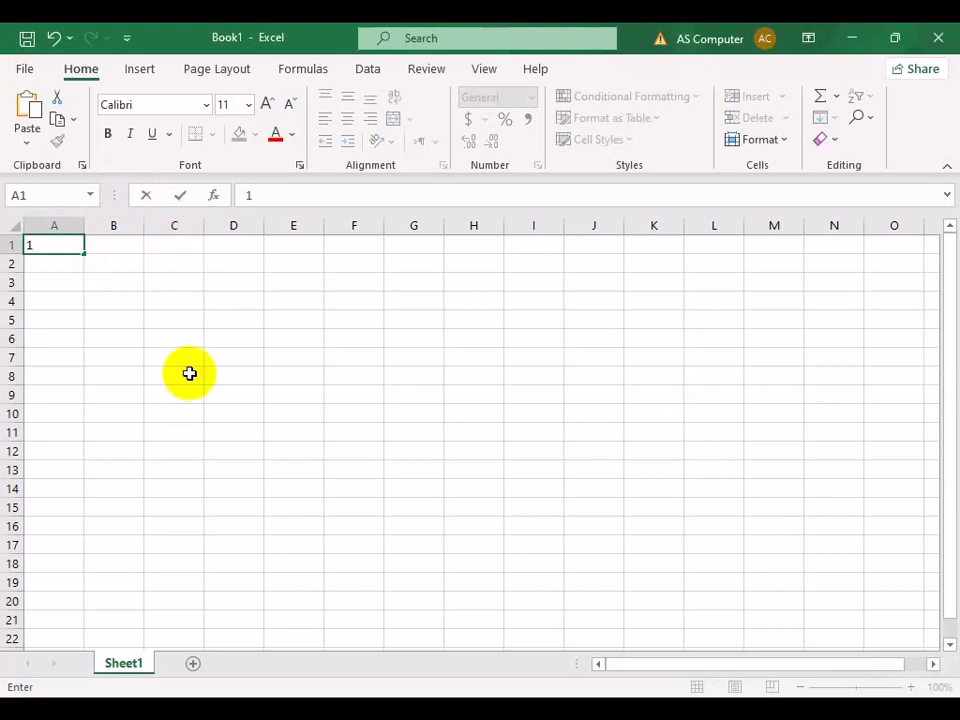
pyautogui.click(249, 326)
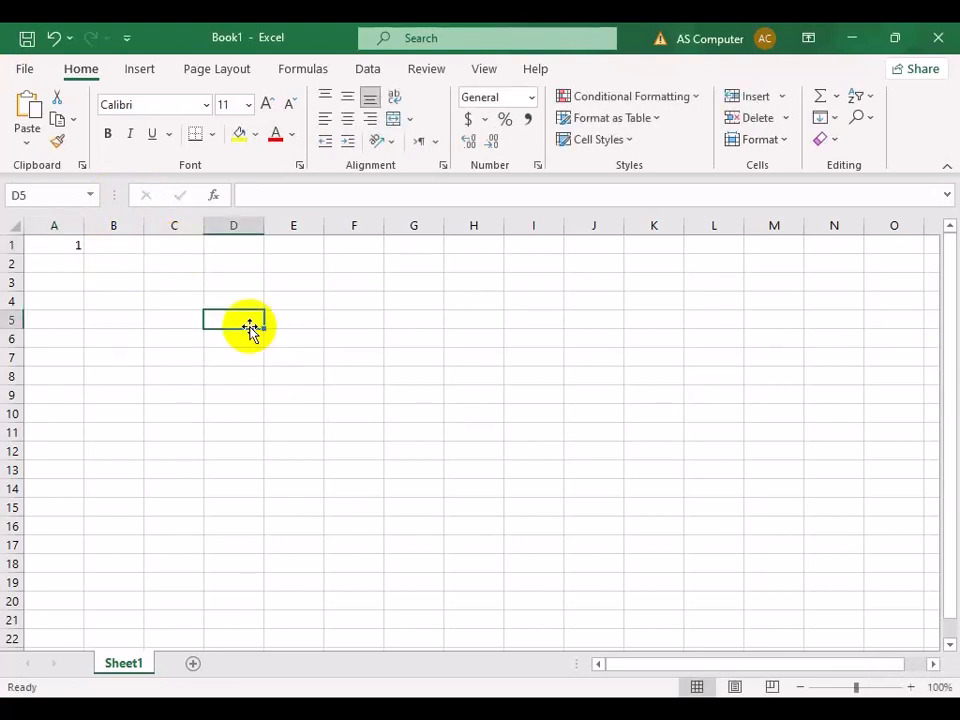
pyautogui.click(66, 244)
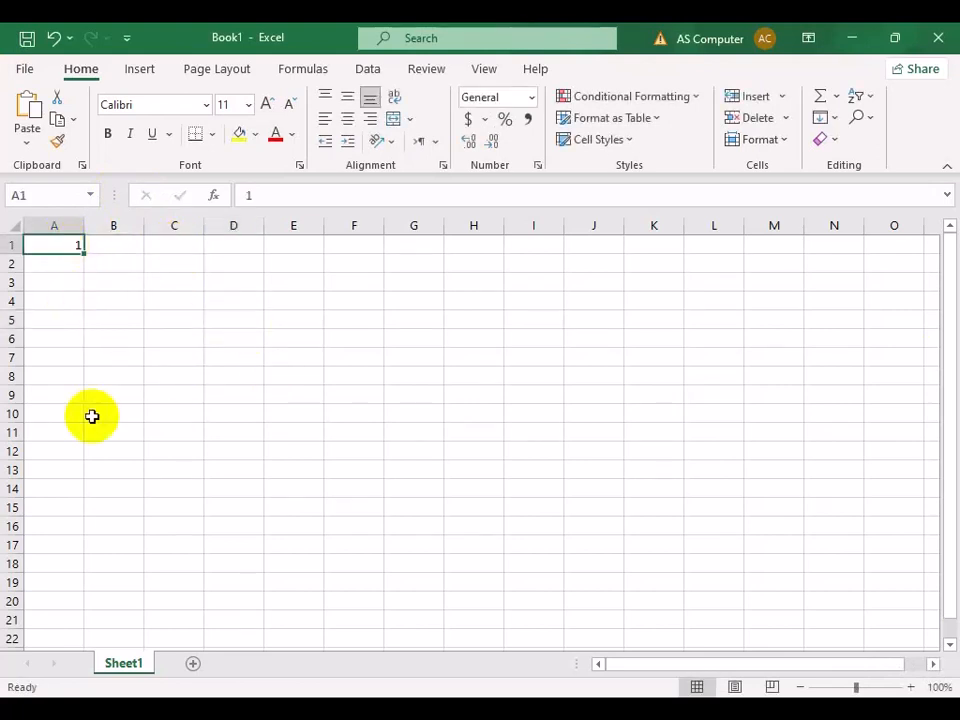
pyautogui.click(70, 267)
pyautogui.write('2')
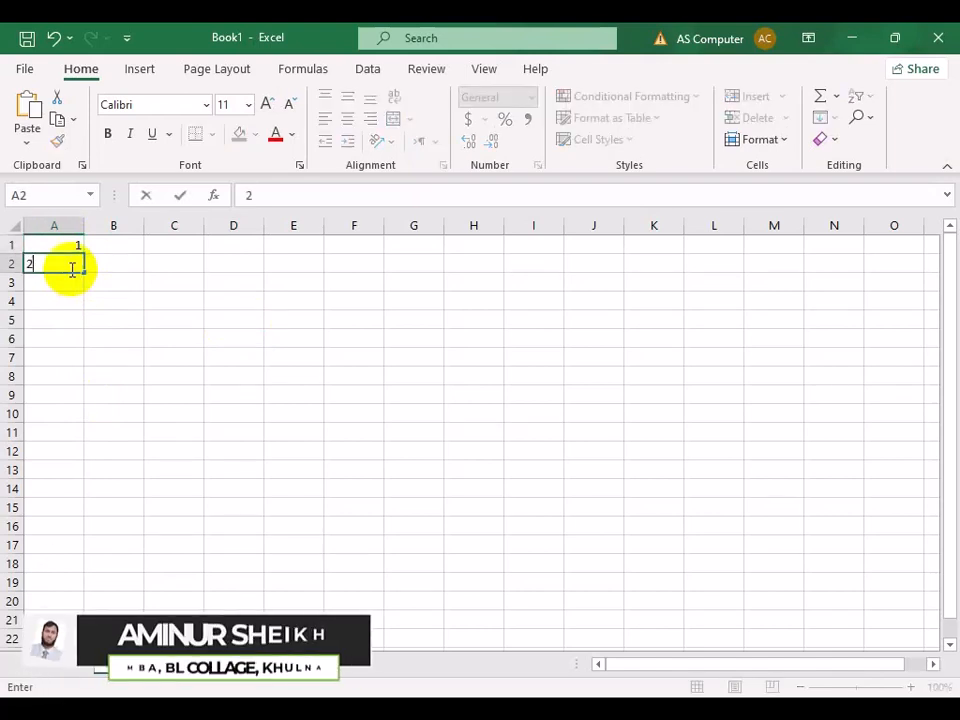
pyautogui.click(100, 257)
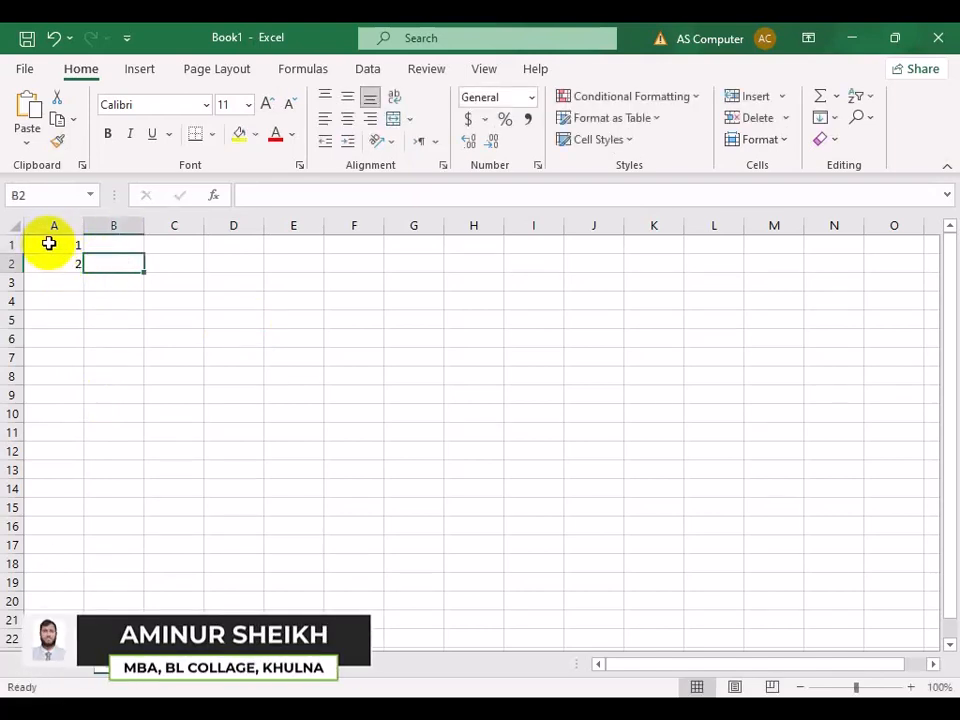
pyautogui.moveTo(48, 243); pyautogui.dragTo(47, 261)
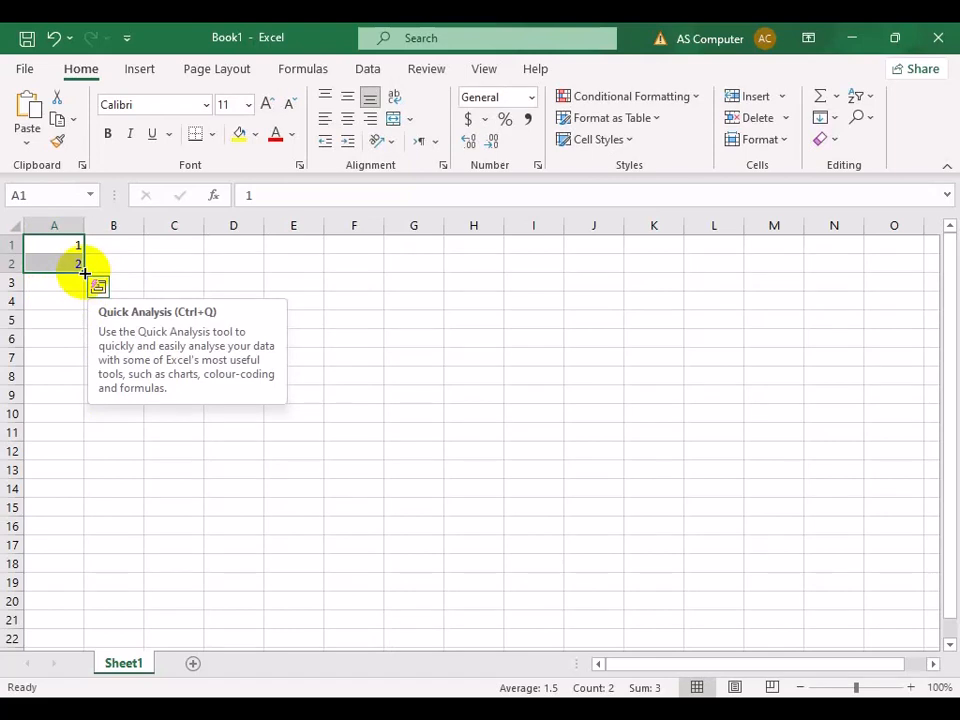
pyautogui.moveTo(85, 272); pyautogui.dragTo(81, 600)
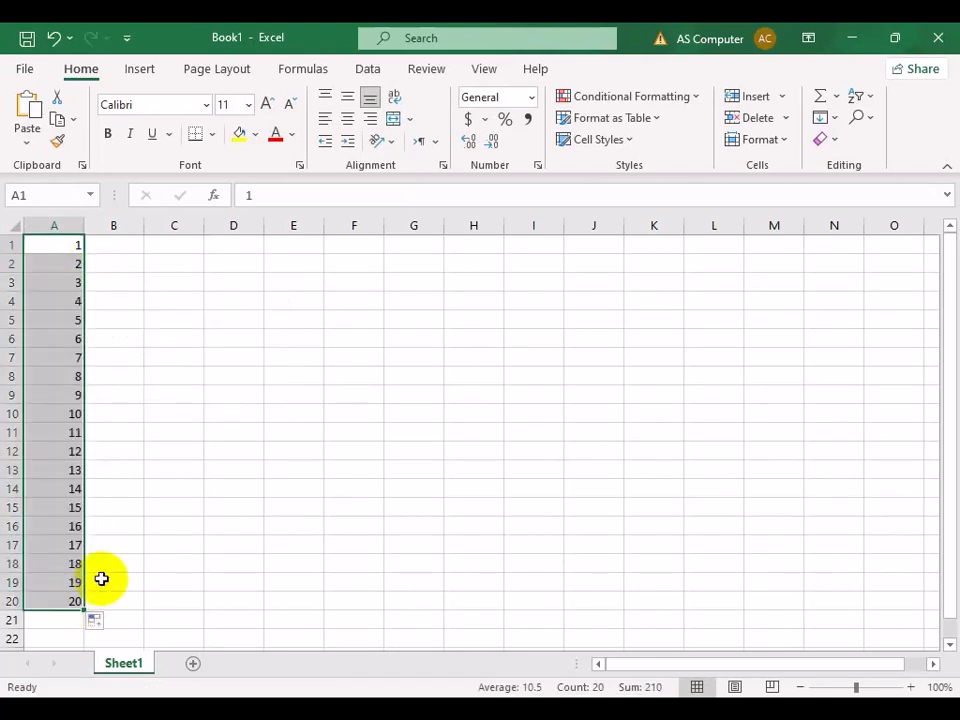
# Enter 2 in B1 and 4 in B2, and fill the even-number series down to B20
pyautogui.click(122, 239)
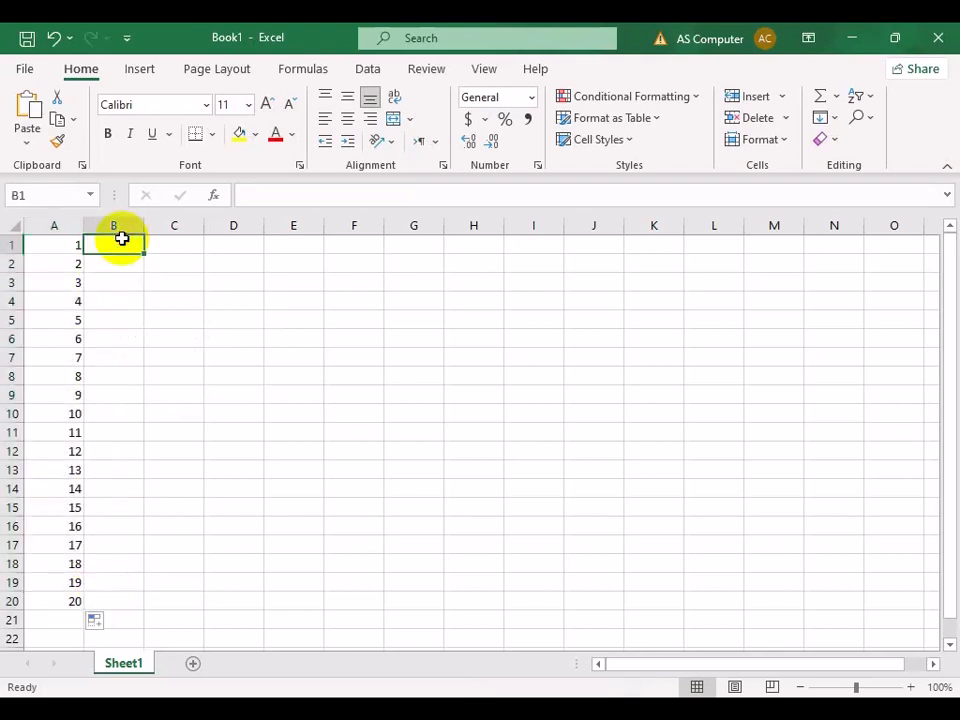
pyautogui.write('2')
pyautogui.press('Return')
pyautogui.write('4')
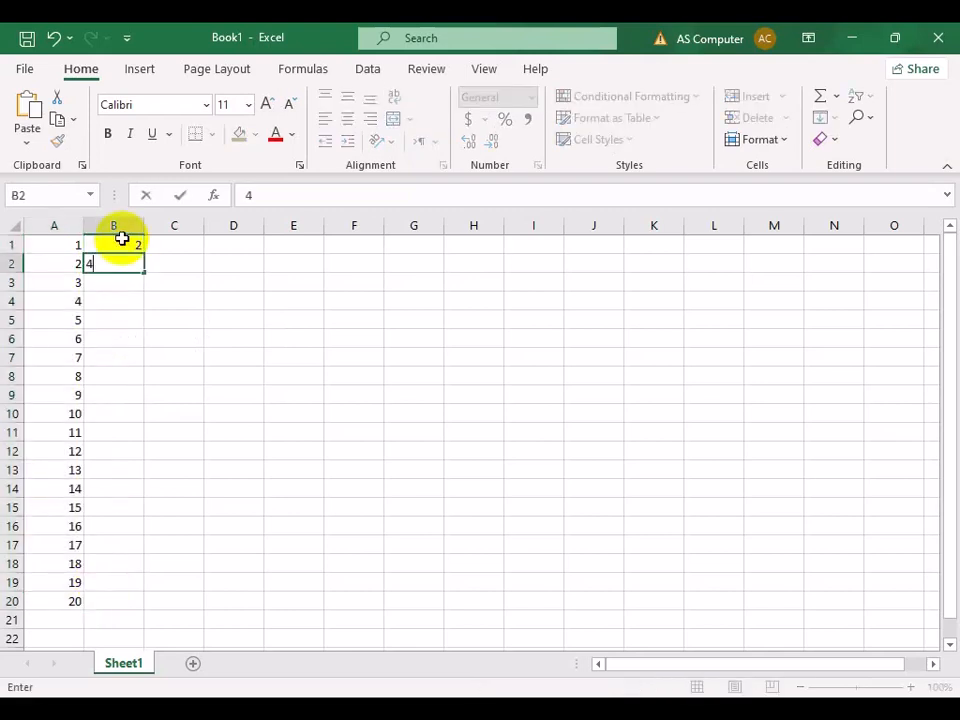
pyautogui.press('Return')
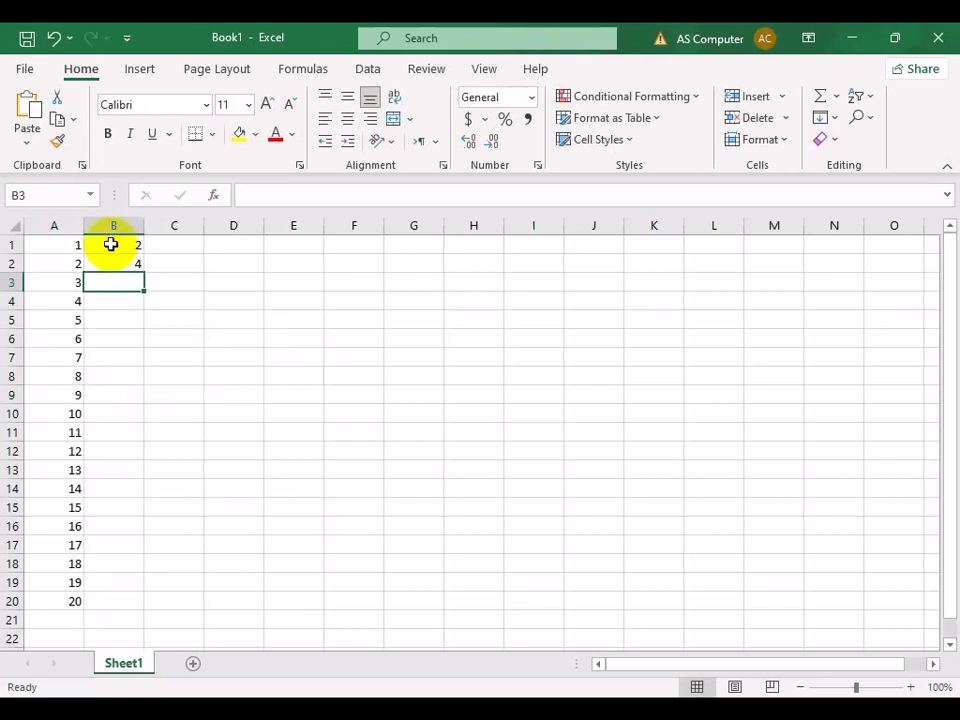
pyautogui.moveTo(111, 244); pyautogui.dragTo(111, 258)
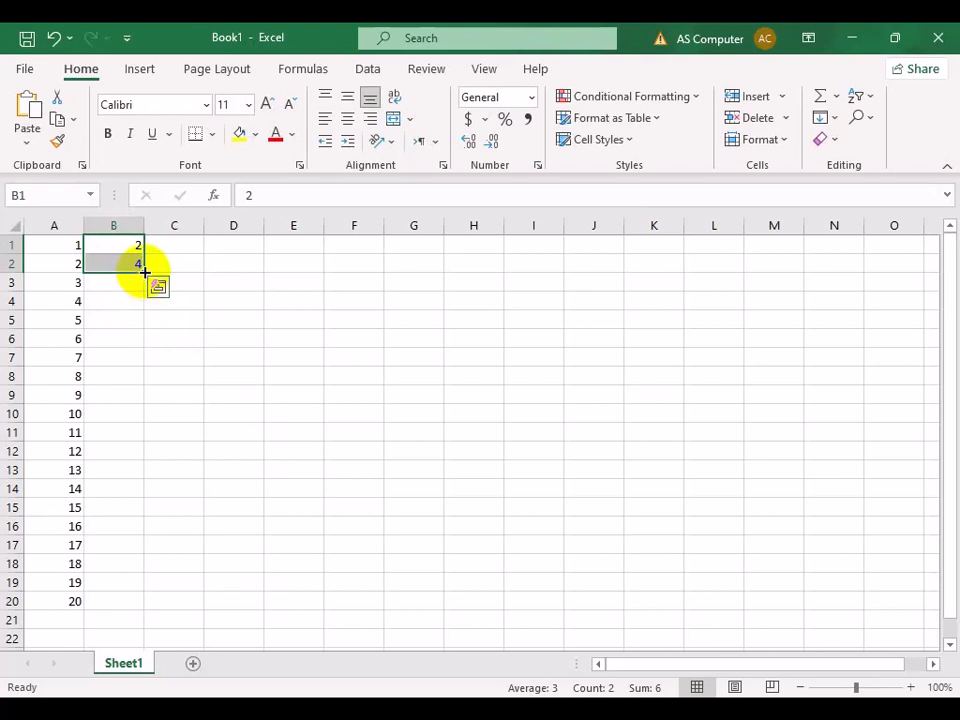
pyautogui.moveTo(145, 272); pyautogui.dragTo(153, 609)
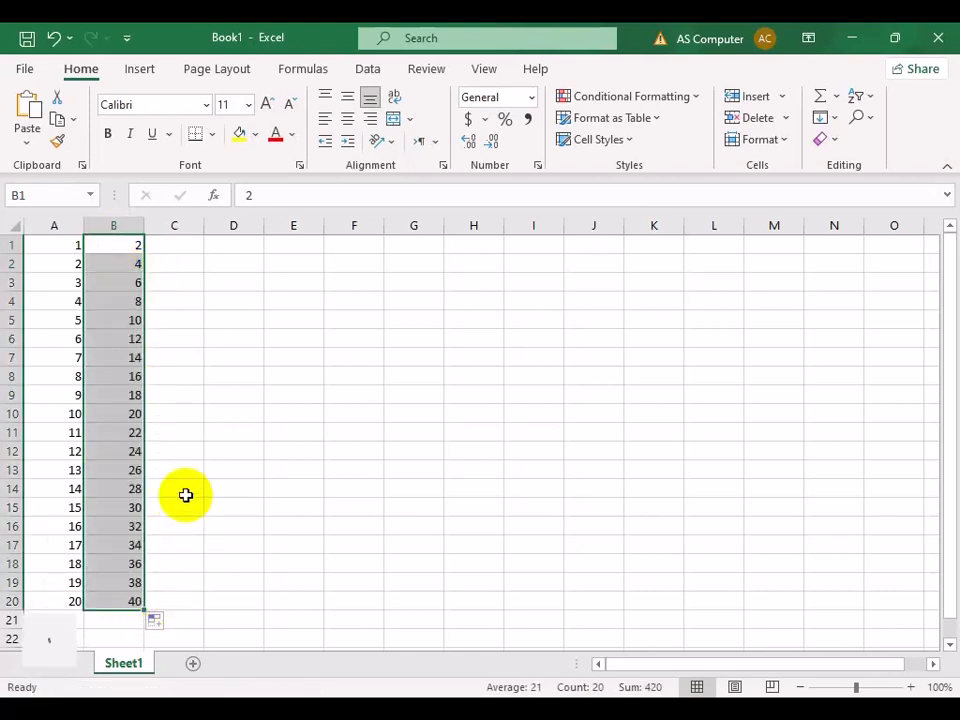
# Enter 1 in C1 and 3 in C2, and fill the odd-number series down to C20
pyautogui.click(189, 243)
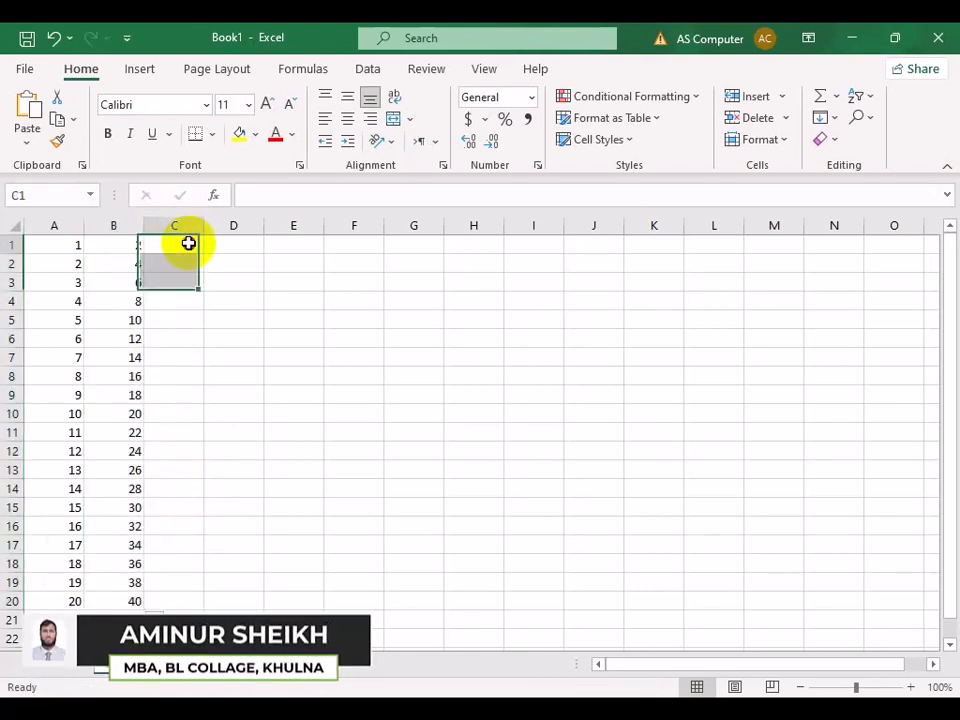
pyautogui.write('1')
pyautogui.press('Return')
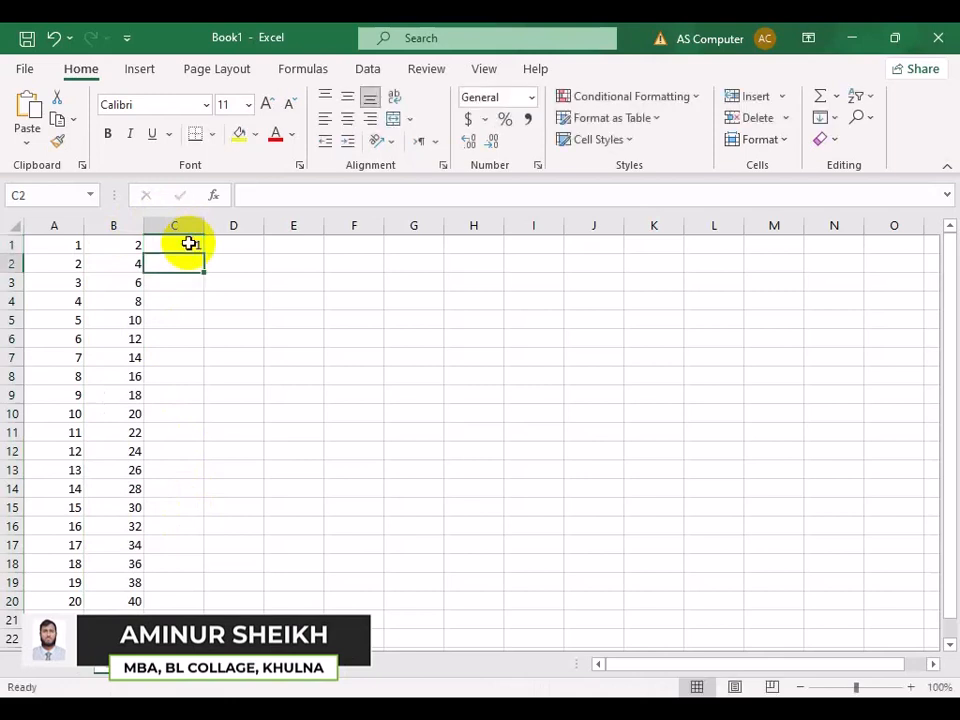
pyautogui.write('3')
pyautogui.press('Return')
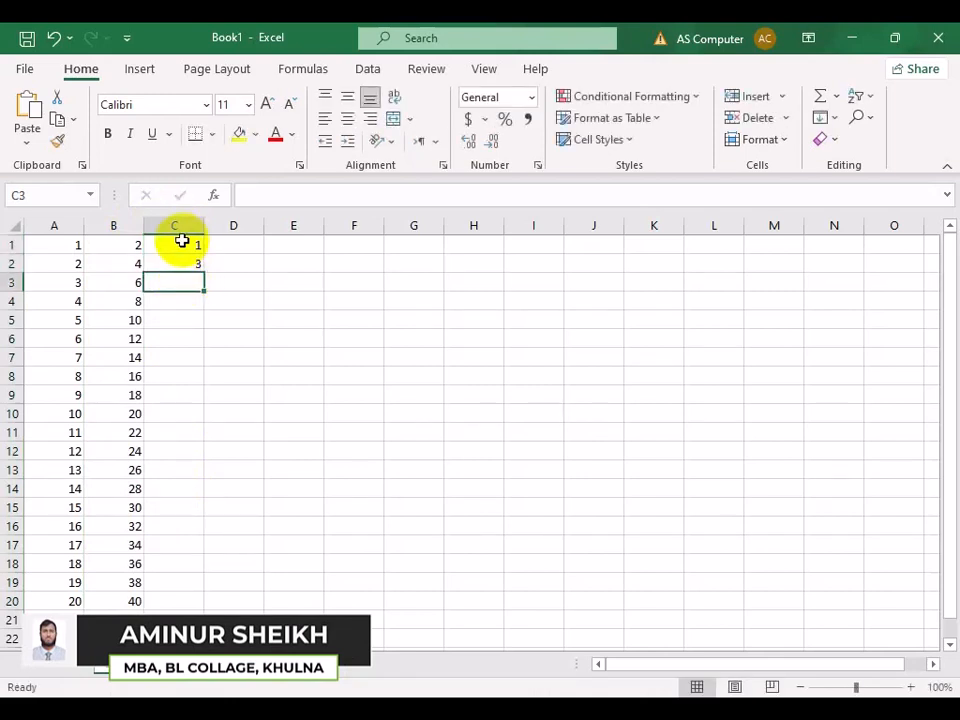
pyautogui.moveTo(171, 243); pyautogui.dragTo(172, 263)
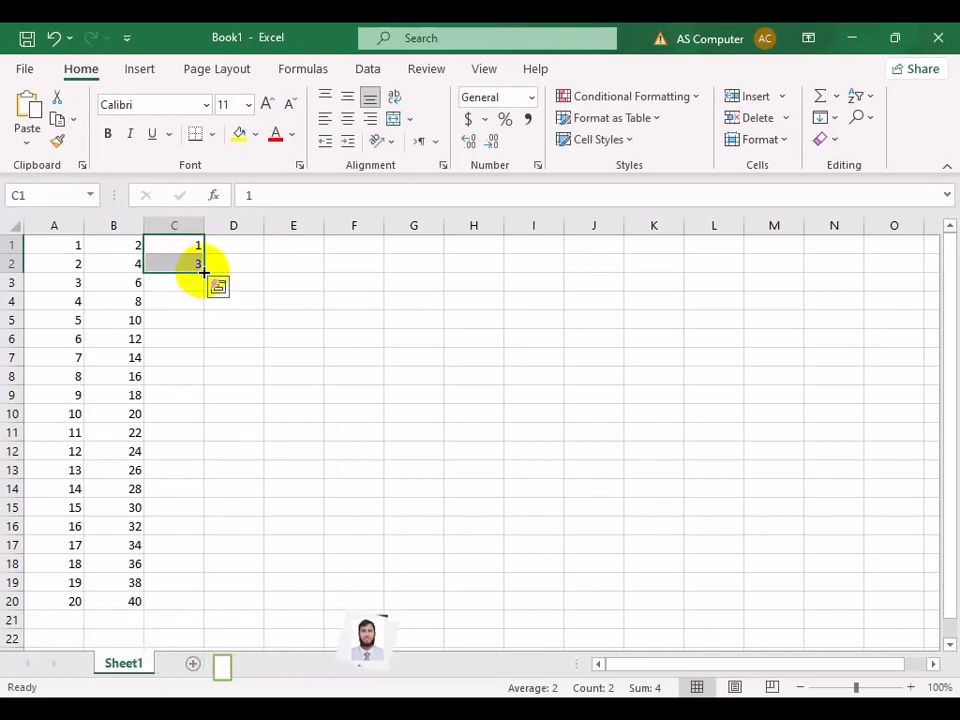
pyautogui.moveTo(204, 272); pyautogui.dragTo(201, 615)
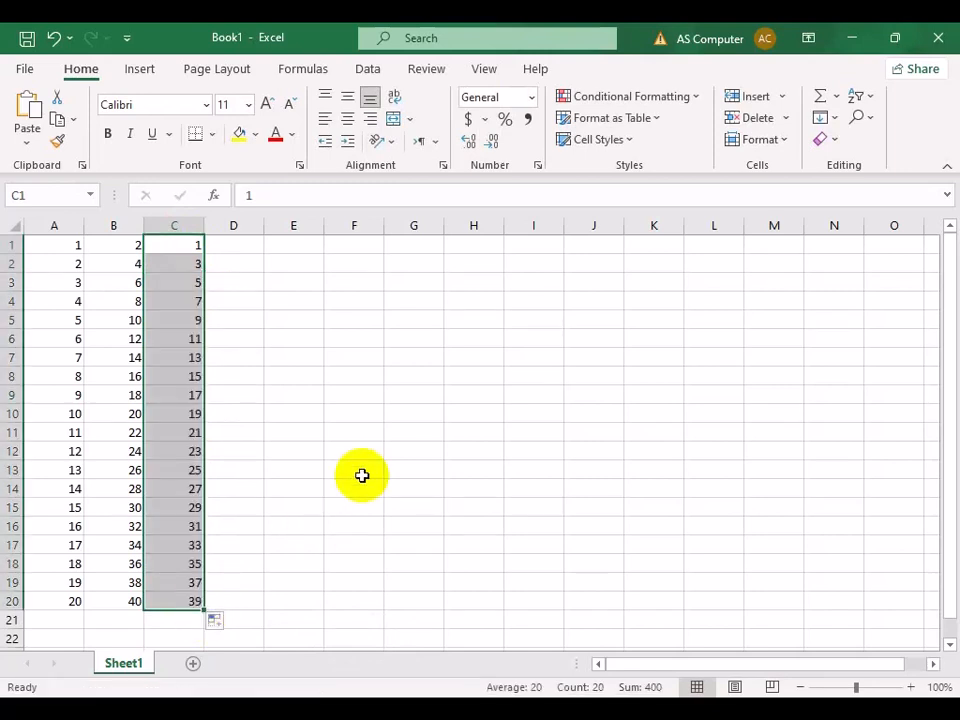
# Enter 10 in D1 and 20 in D2, and fill the series of tens down to D20
pyautogui.click(238, 243)
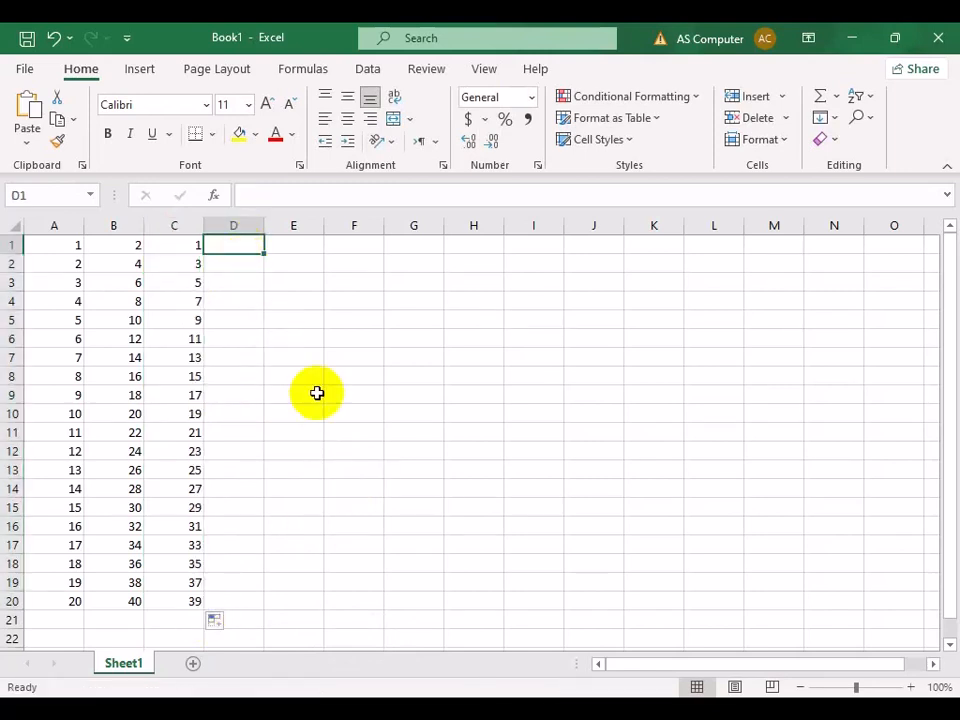
pyautogui.write('10')
pyautogui.press('Return')
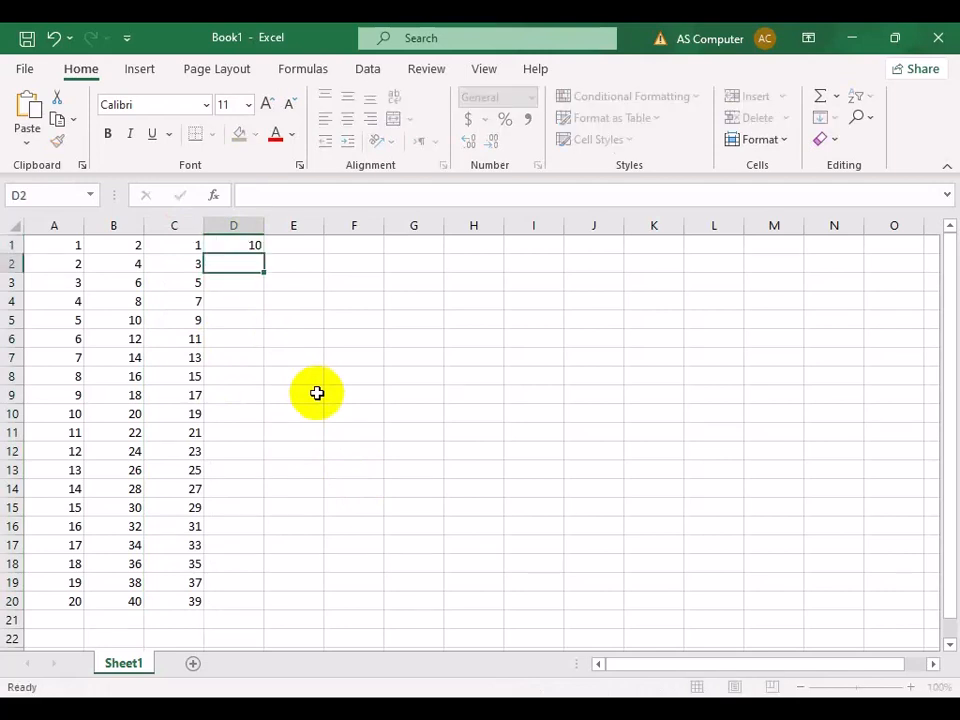
pyautogui.write('20')
pyautogui.click(236, 318)
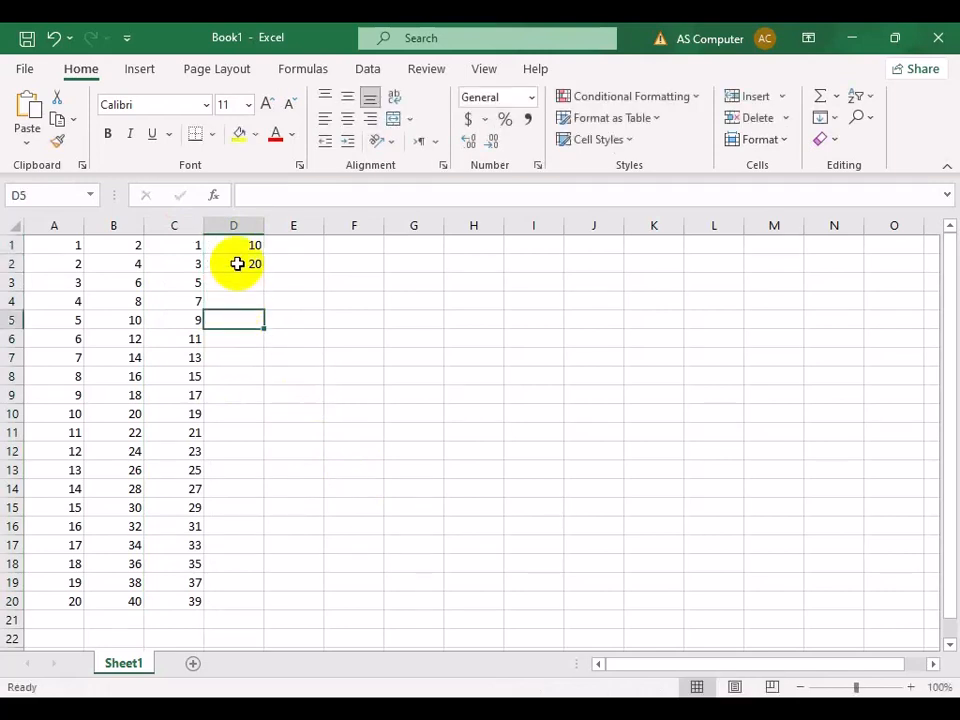
pyautogui.click(237, 245)
pyautogui.moveTo(237, 245); pyautogui.dragTo(238, 262)
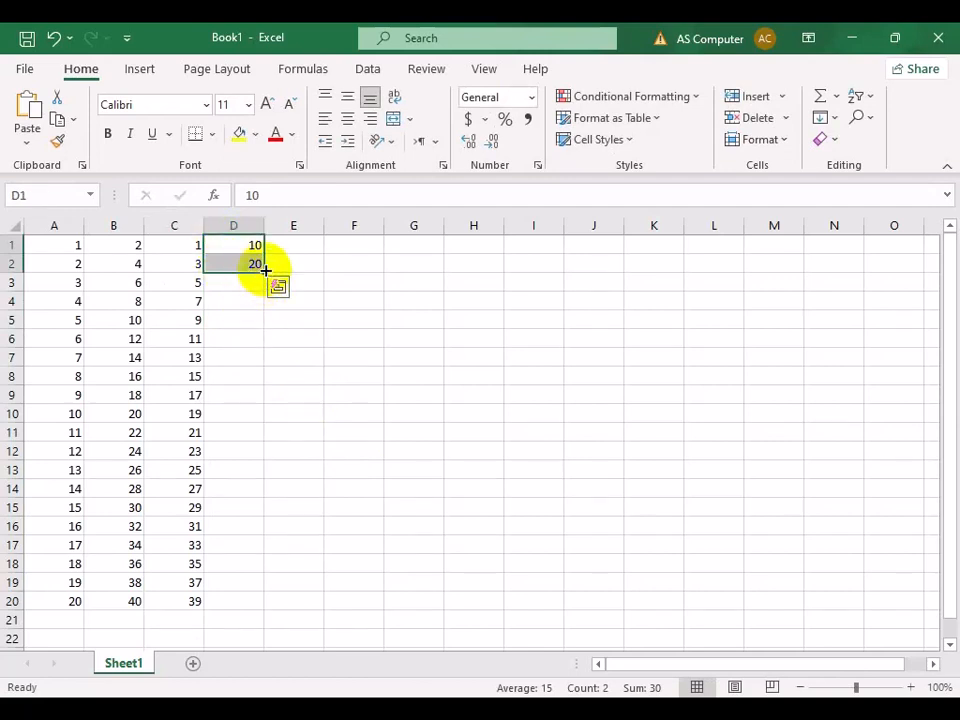
pyautogui.moveTo(263, 272); pyautogui.dragTo(251, 617)
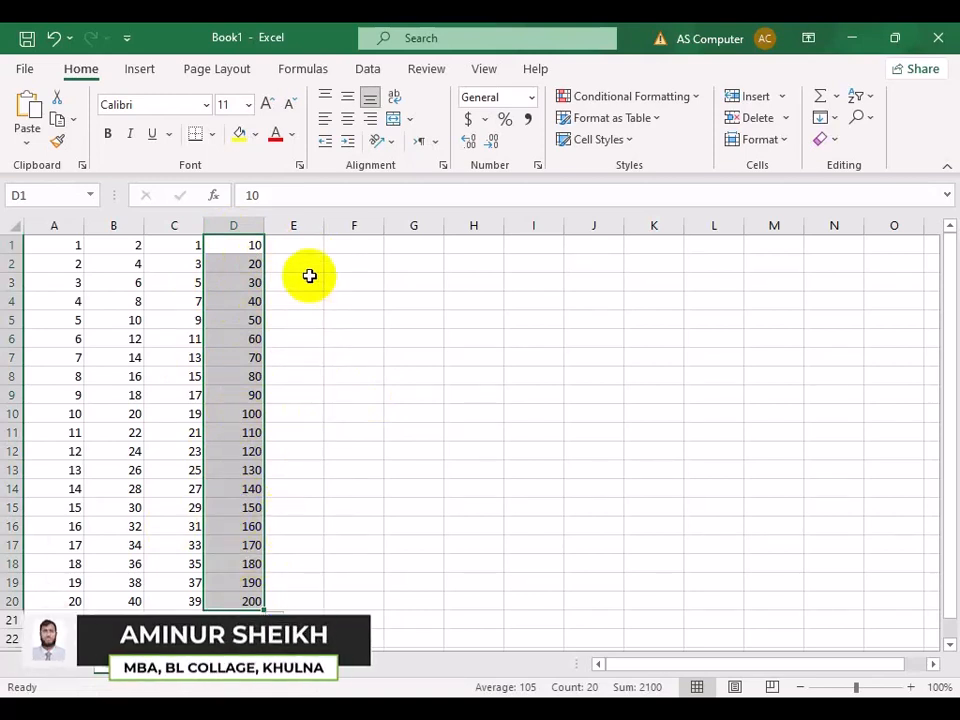
pyautogui.click(336, 245)
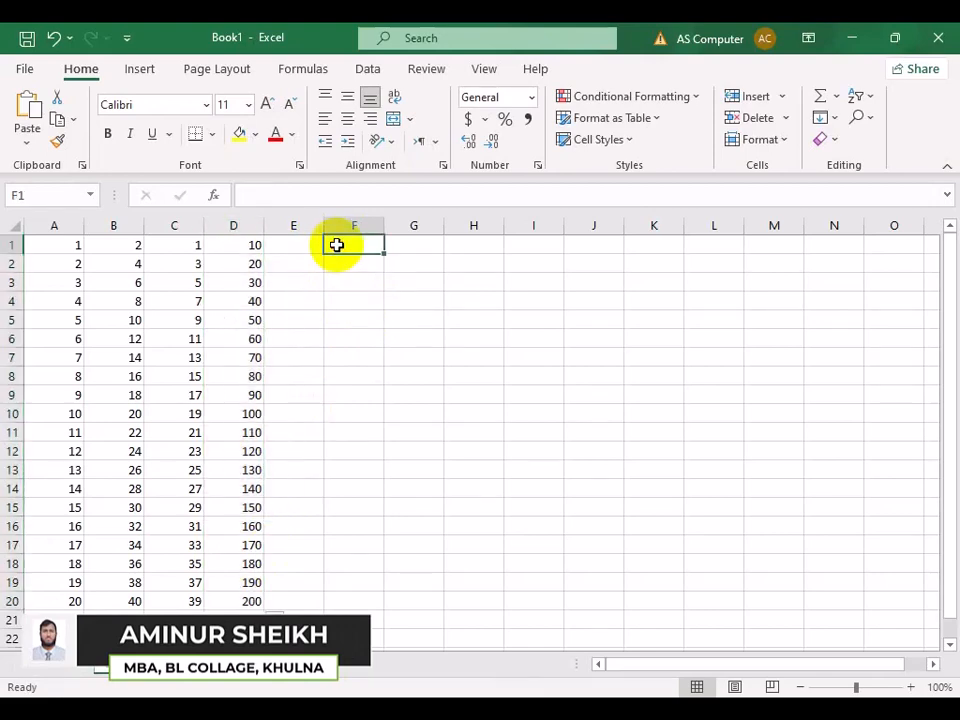
pyautogui.write('SUN')
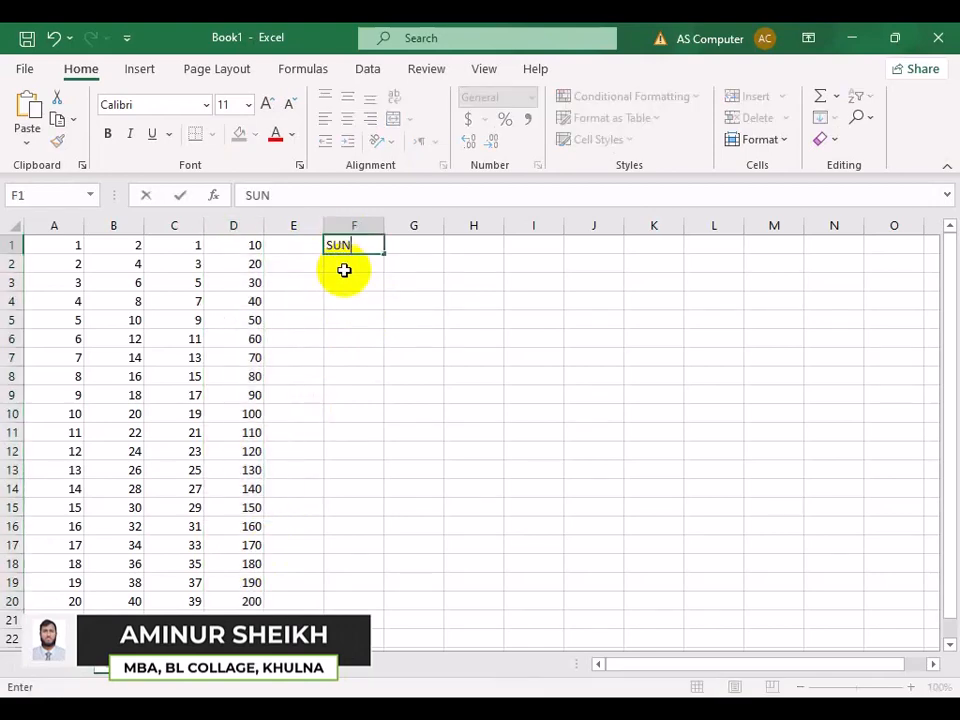
pyautogui.press('Return')
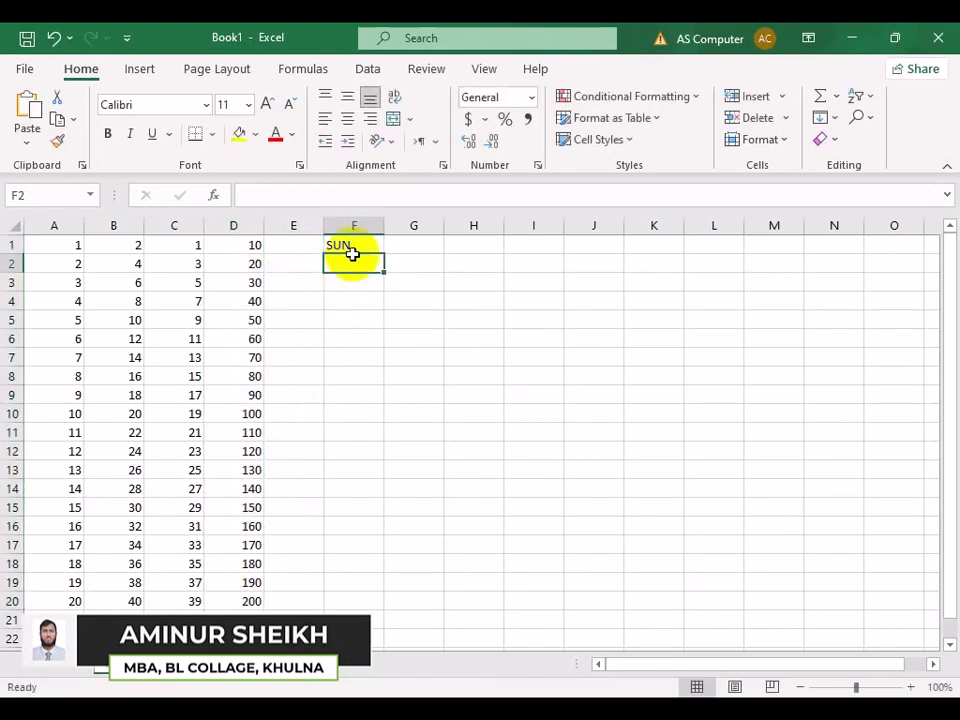
pyautogui.click(347, 244)
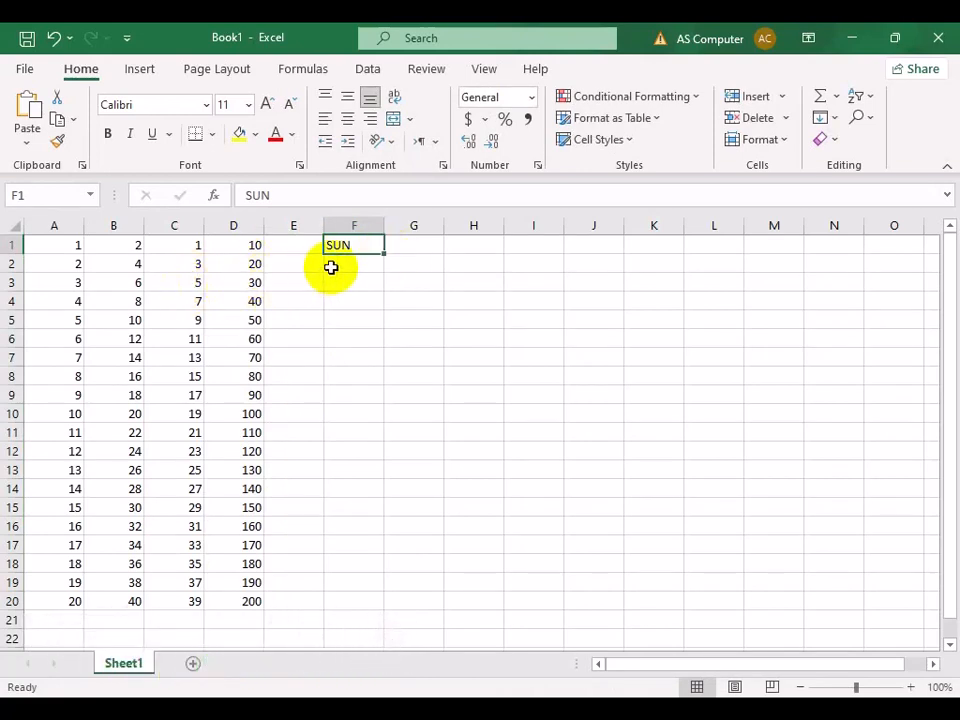
pyautogui.press('Delete')
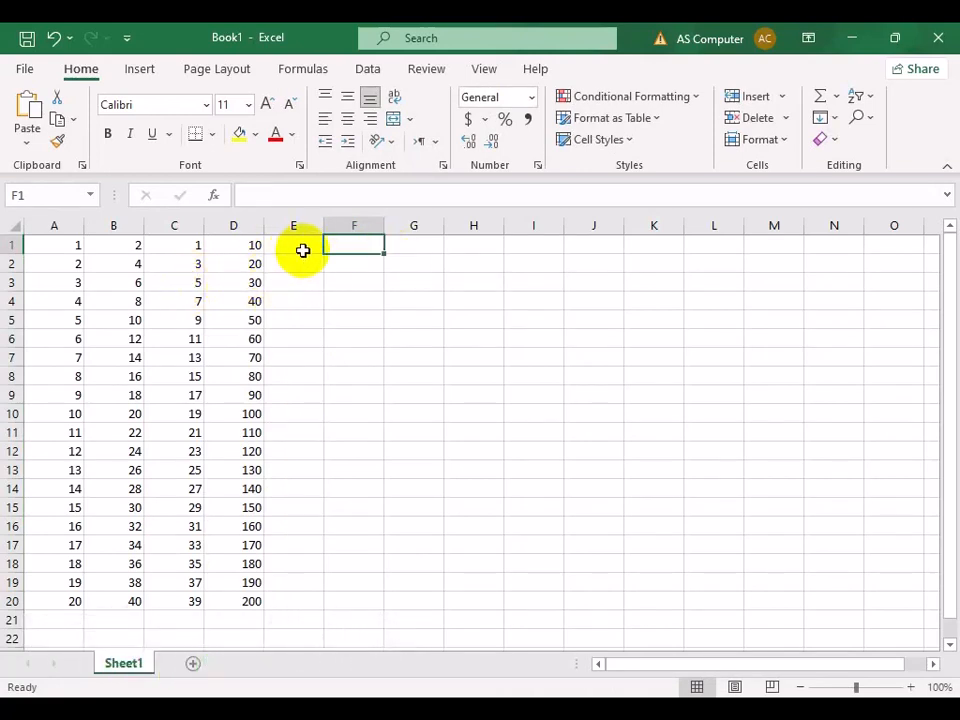
# Enter 1 in E1 and 2 in E2
pyautogui.click(315, 250)
pyautogui.write('1')
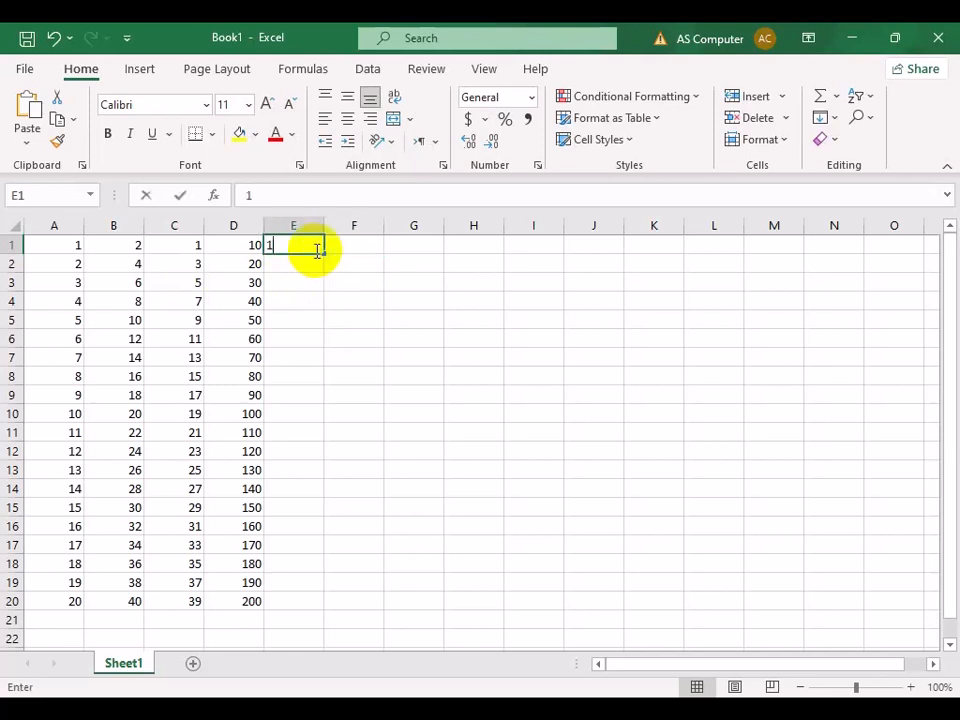
pyautogui.press('Return')
pyautogui.write('2')
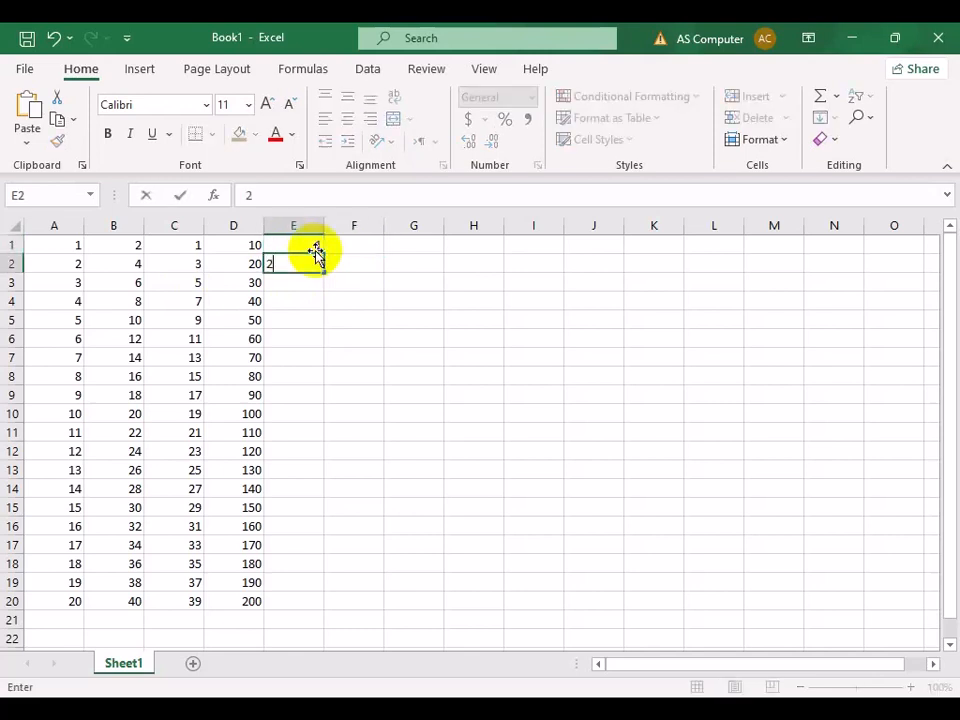
pyautogui.click(285, 300)
# Fill from E1 alone down to E20 and change the auto fill option from Copy Cells to Fill Series
pyautogui.moveTo(300, 245); pyautogui.dragTo(298, 264)
pyautogui.click(294, 245)
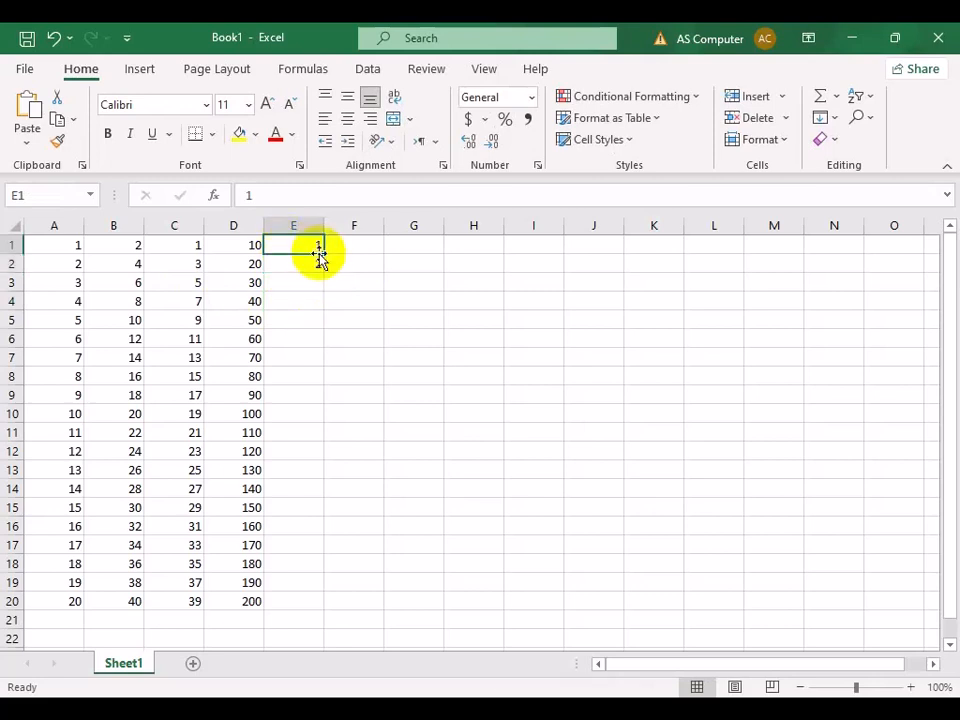
pyautogui.moveTo(324, 255); pyautogui.dragTo(321, 606)
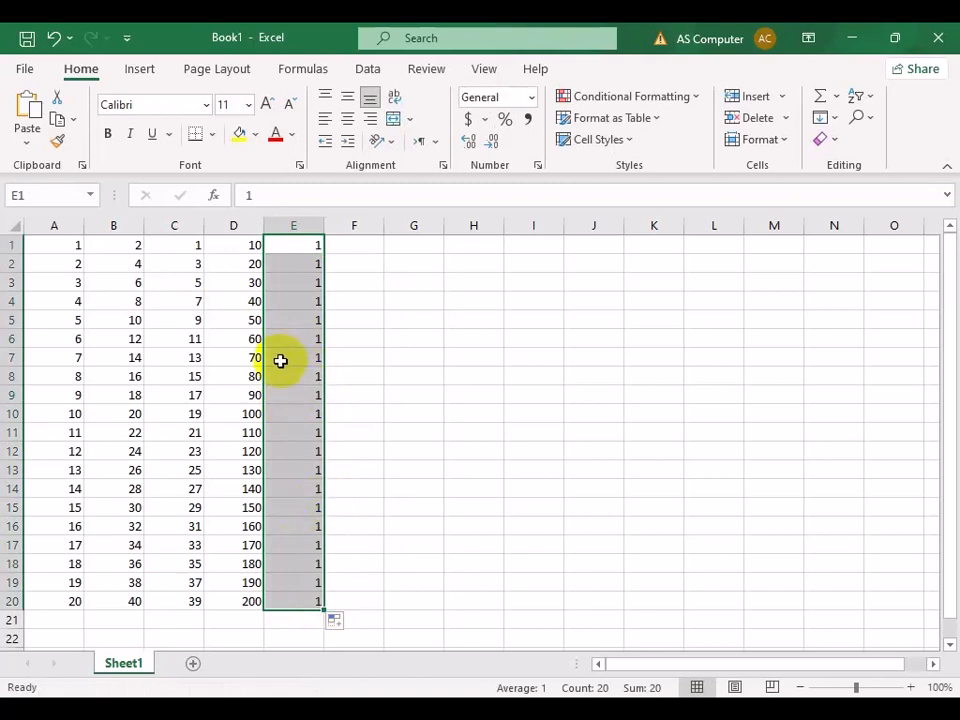
pyautogui.click(339, 623)
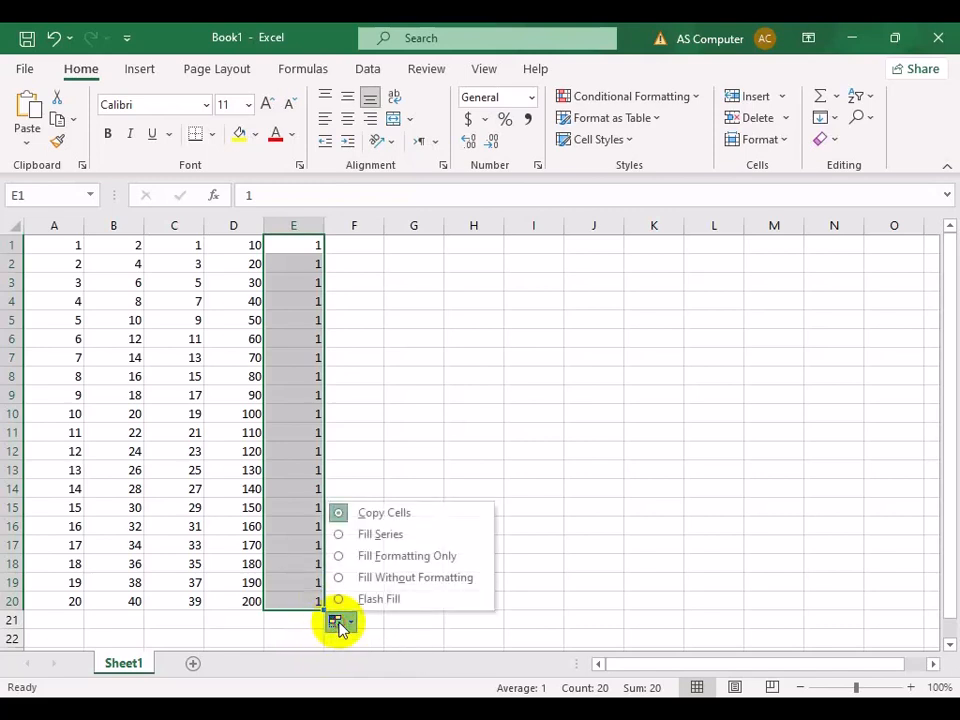
pyautogui.click(341, 538)
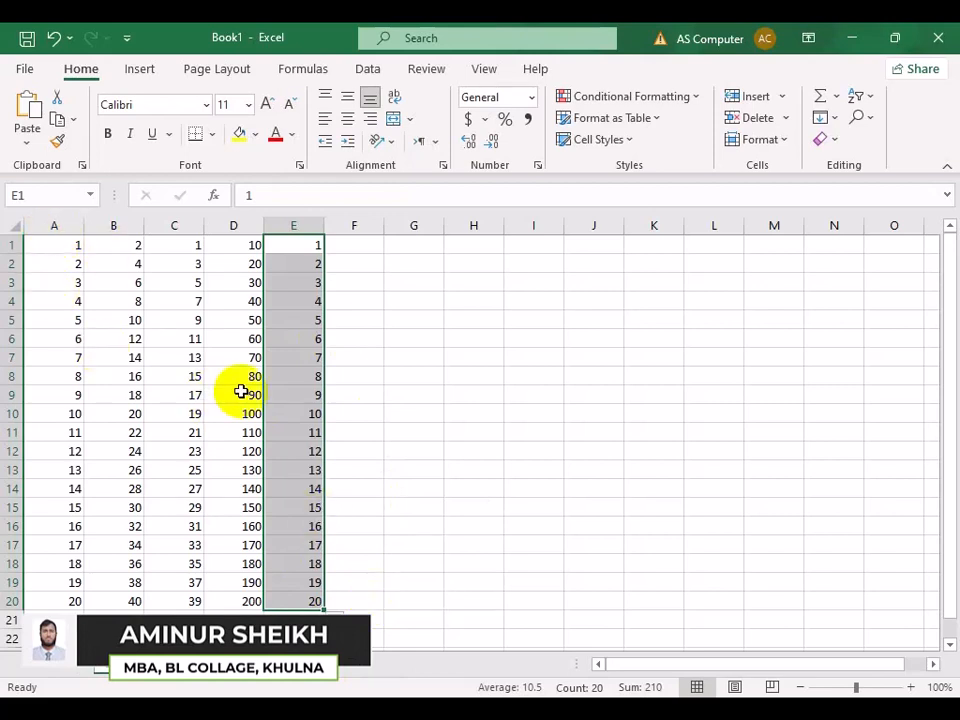
pyautogui.click(410, 248)
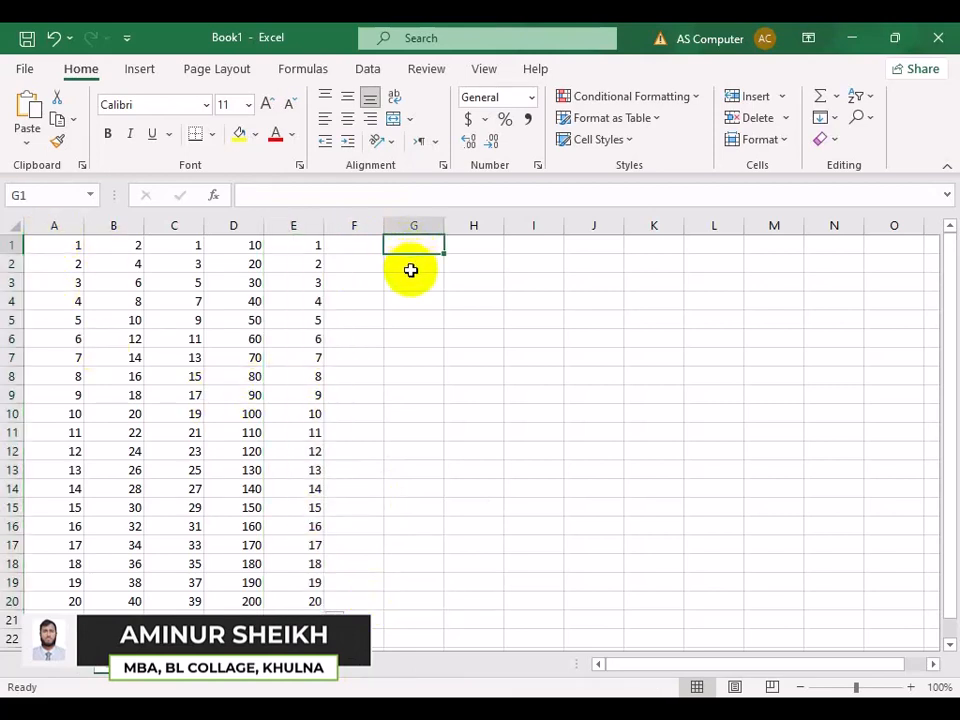
# Enter JAN in G1 and fill the abbreviated month series down to G20
pyautogui.write('JAN')
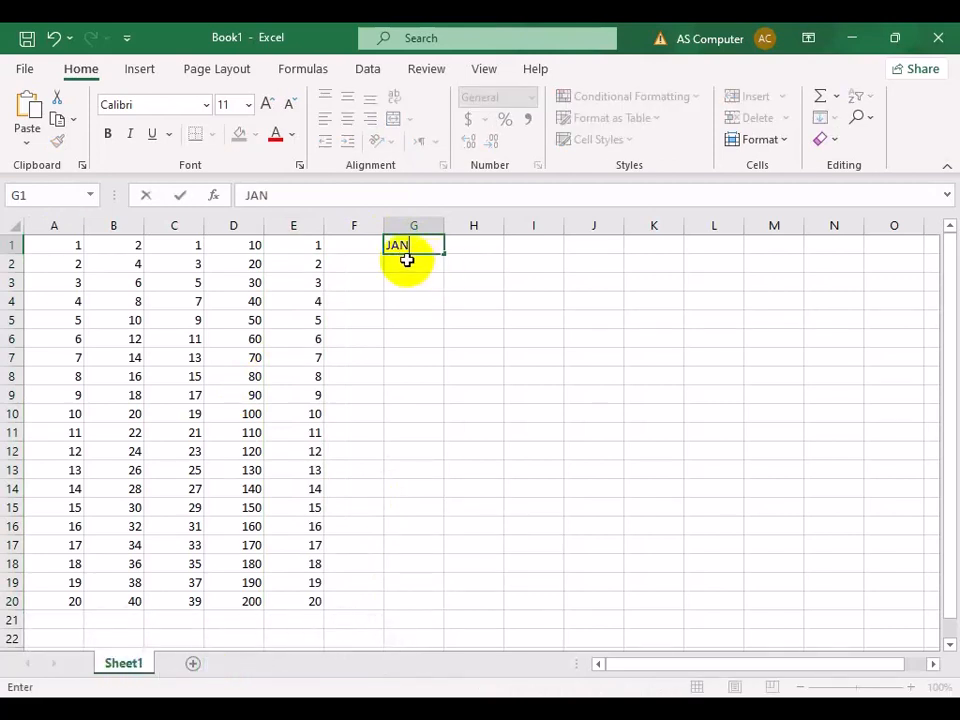
pyautogui.press('Return')
pyautogui.click(408, 246)
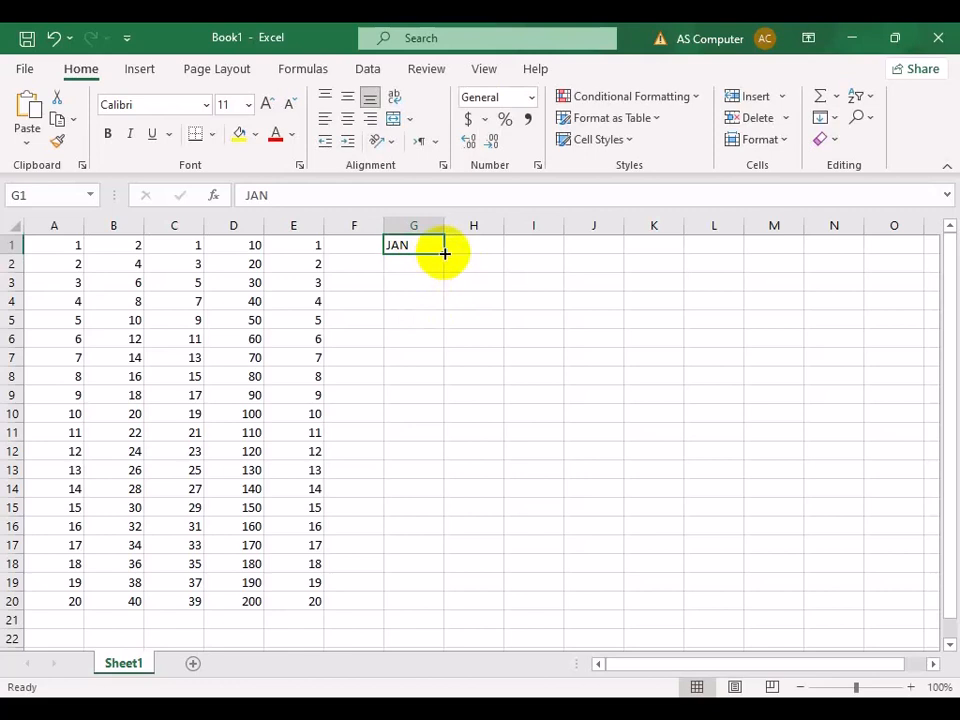
pyautogui.moveTo(445, 253); pyautogui.dragTo(441, 340)
pyautogui.moveTo(423, 561); pyautogui.dragTo(422, 612)
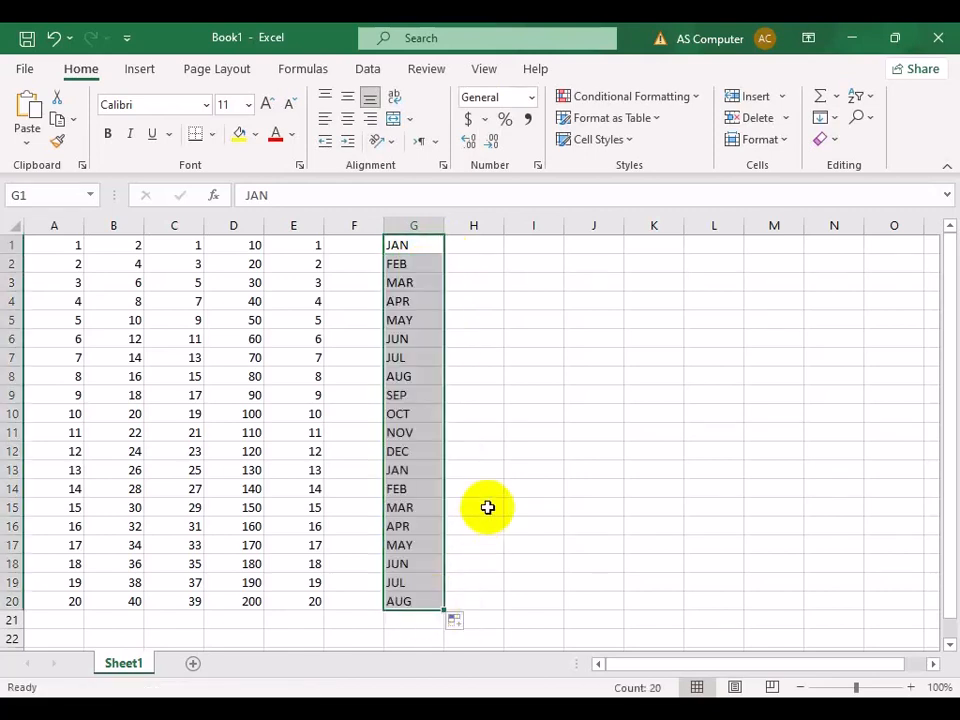
# Enter JANUARY in H1 and fill the full month-name series down to H20
pyautogui.click(487, 243)
pyautogui.write('J')
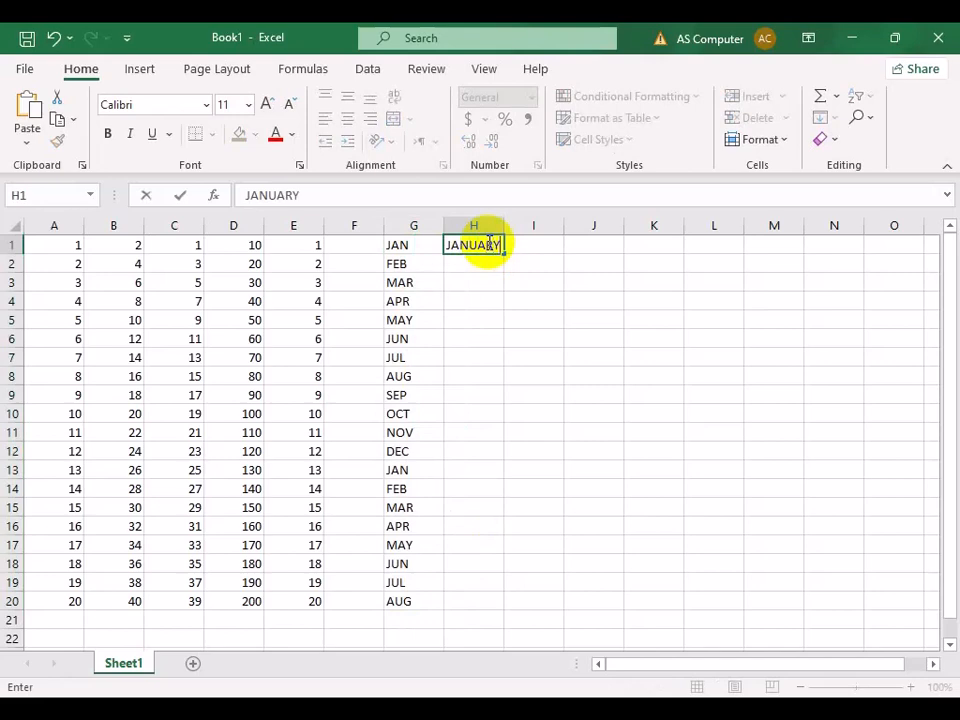
pyautogui.write('ANUARY')
pyautogui.press('Return')
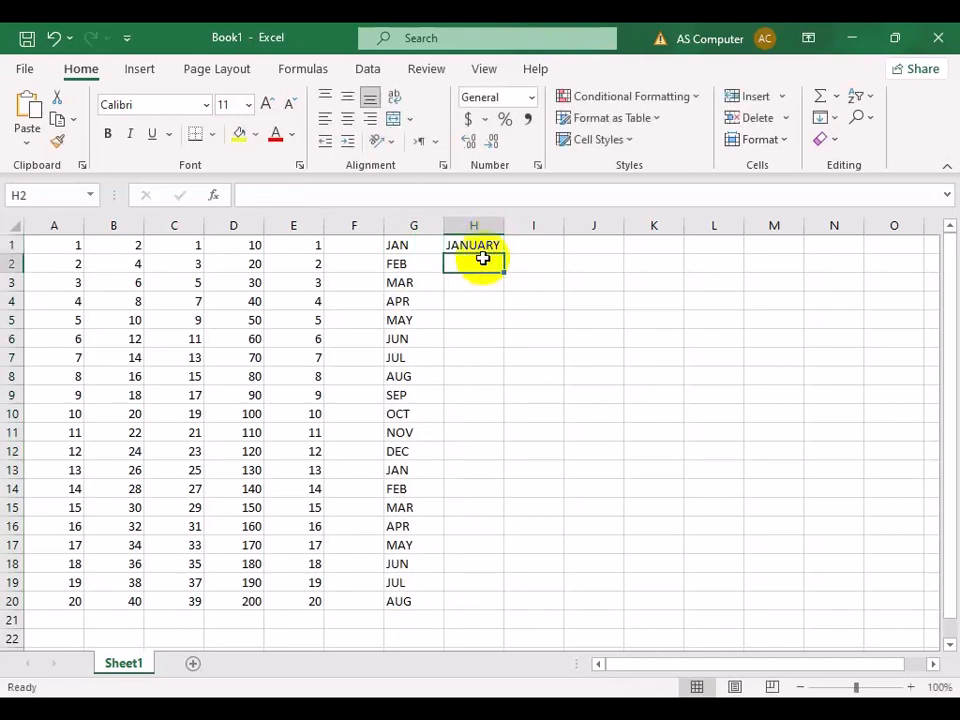
pyautogui.click(484, 246)
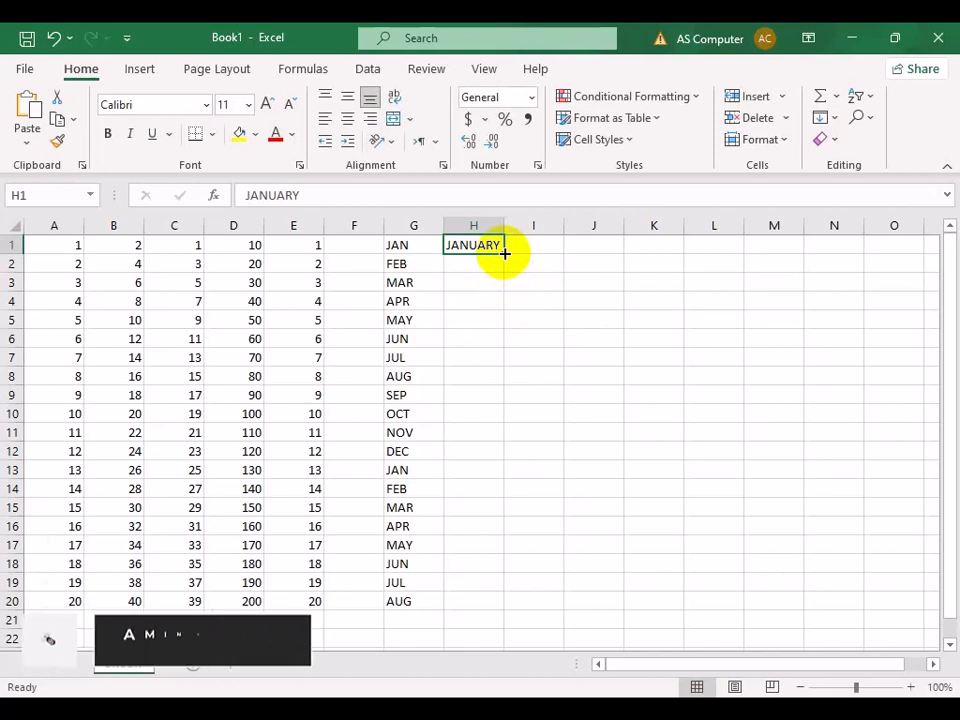
pyautogui.moveTo(505, 254); pyautogui.dragTo(468, 612)
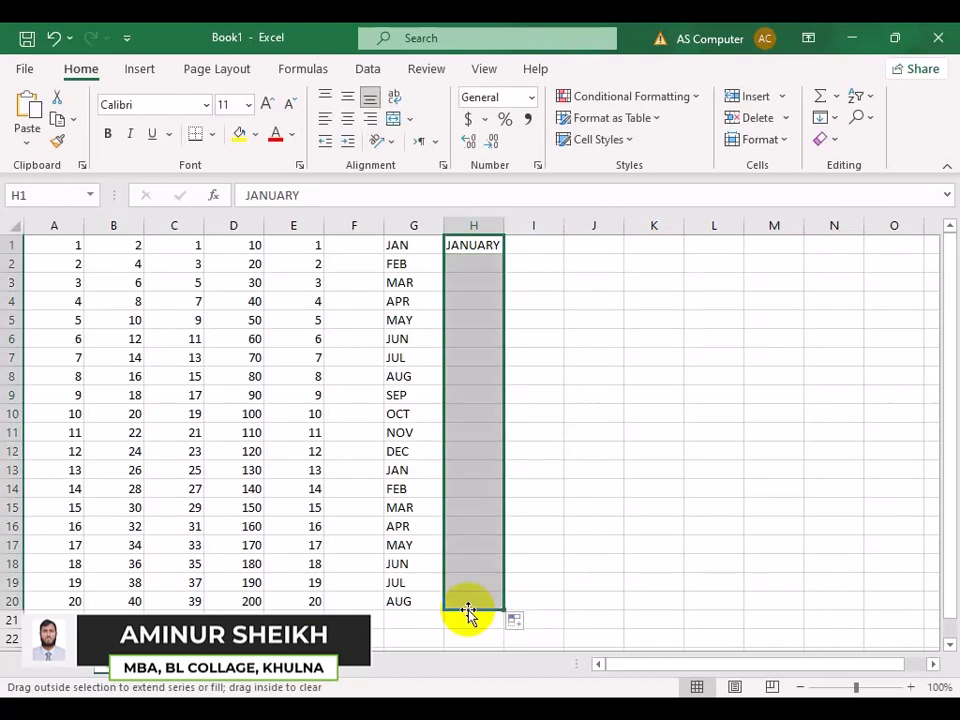
# Enter SUN in I1 and fill the abbreviated weekday series down to I20
pyautogui.click(524, 244)
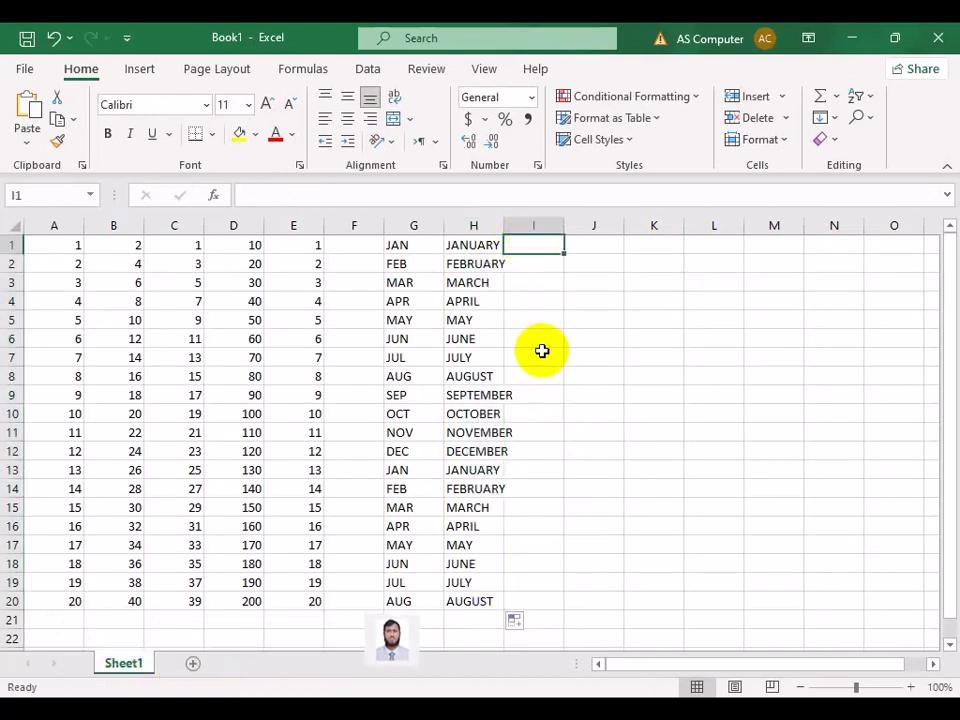
pyautogui.write('SU')
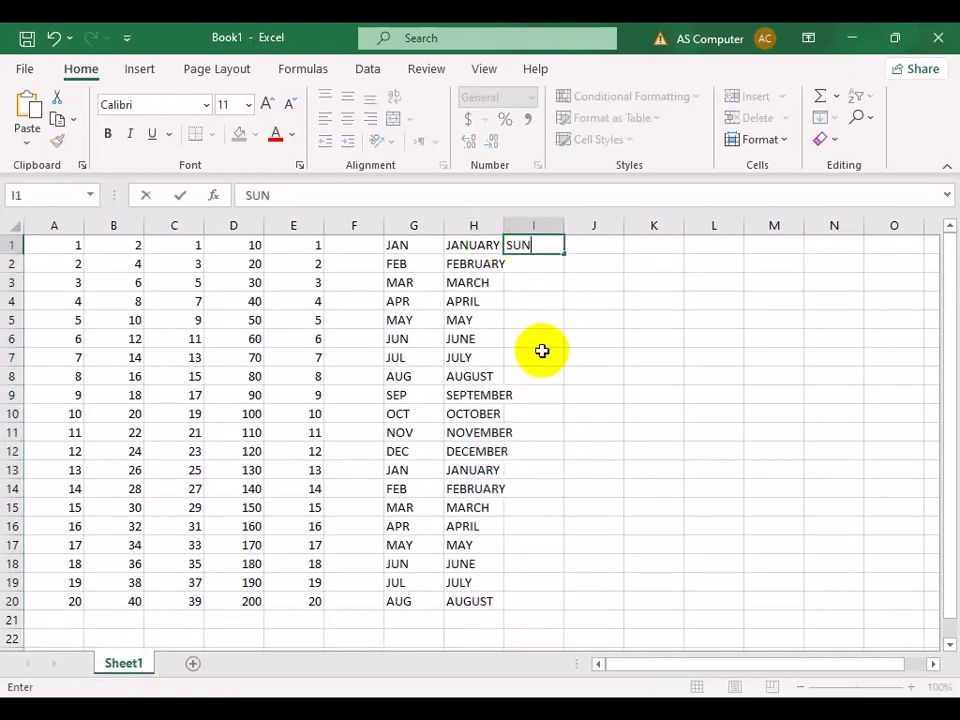
pyautogui.write('N')
pyautogui.click(570, 264)
pyautogui.click(512, 242)
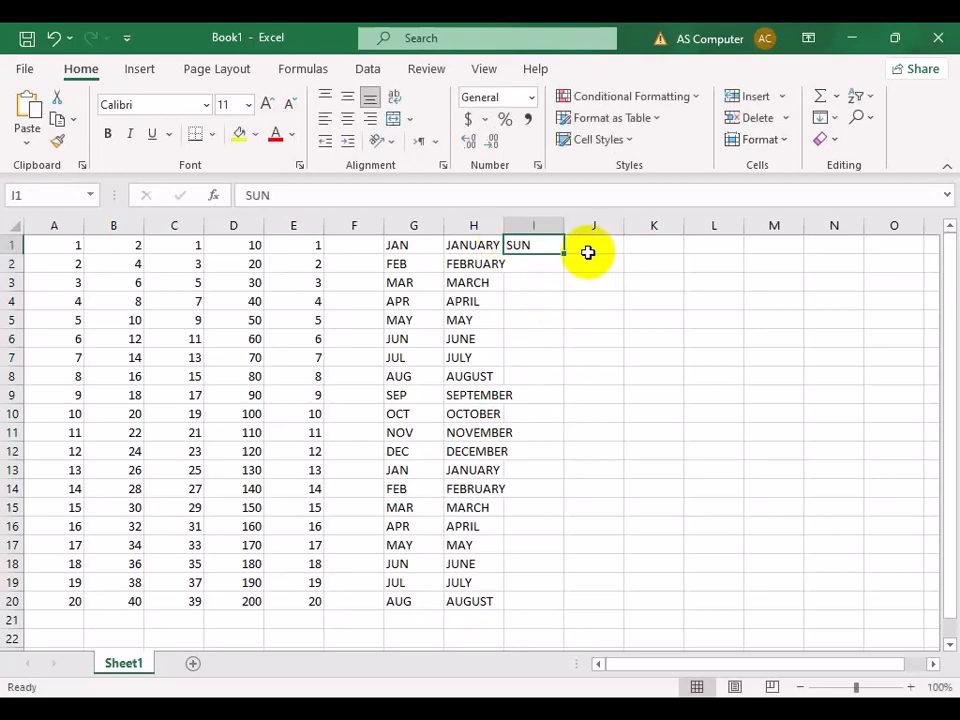
pyautogui.moveTo(564, 253); pyautogui.dragTo(546, 602)
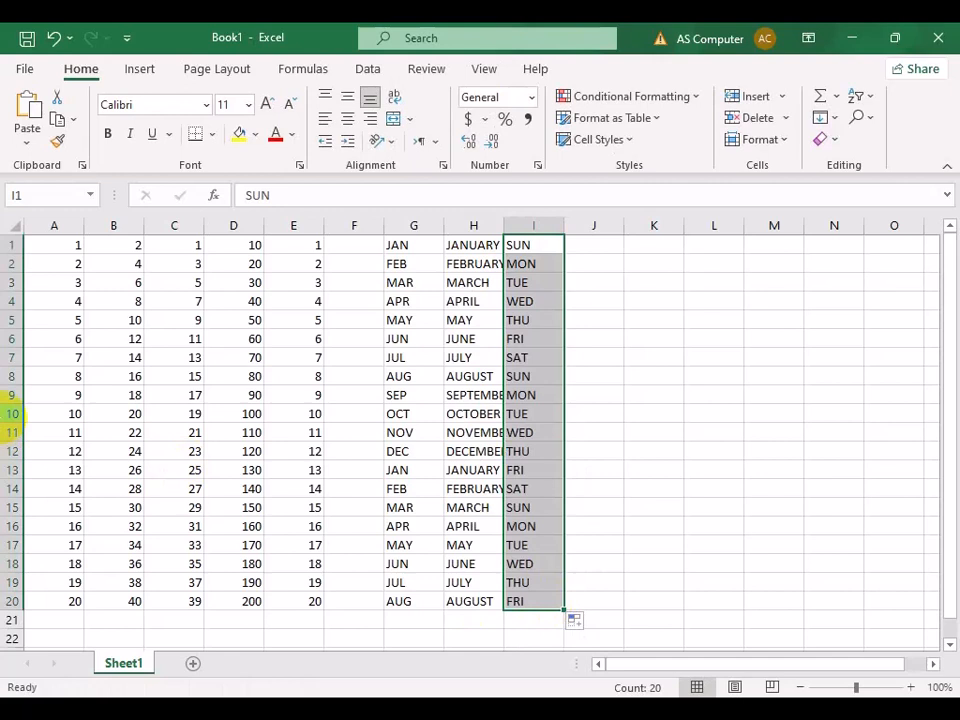
# Enter SUNDAY in J1 and fill the full weekday-name series down to J20
pyautogui.click(592, 248)
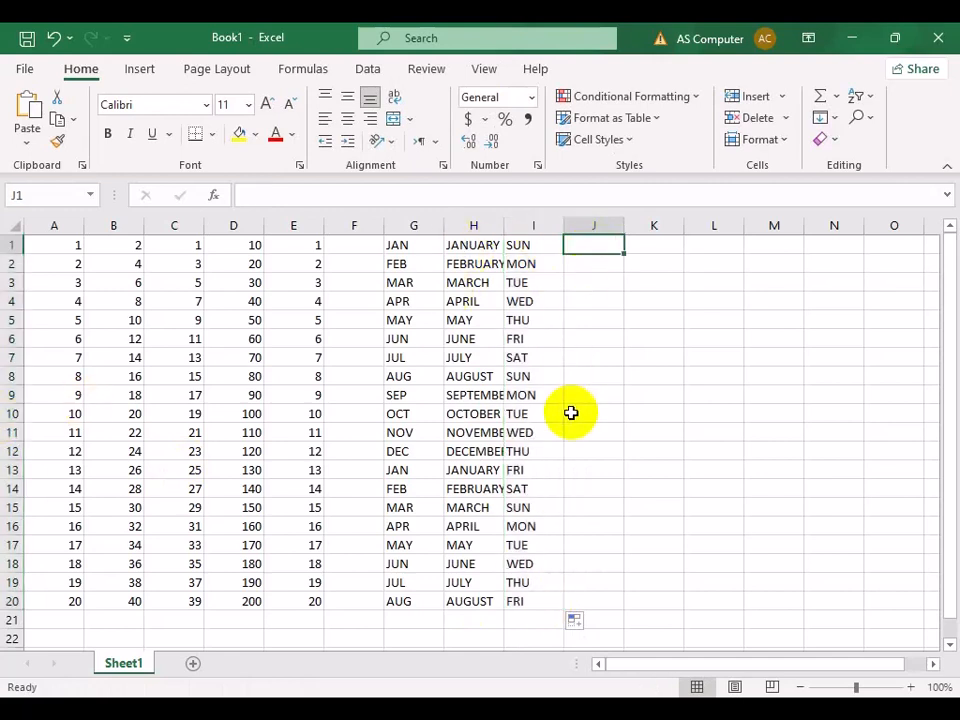
pyautogui.write('SUNDAY')
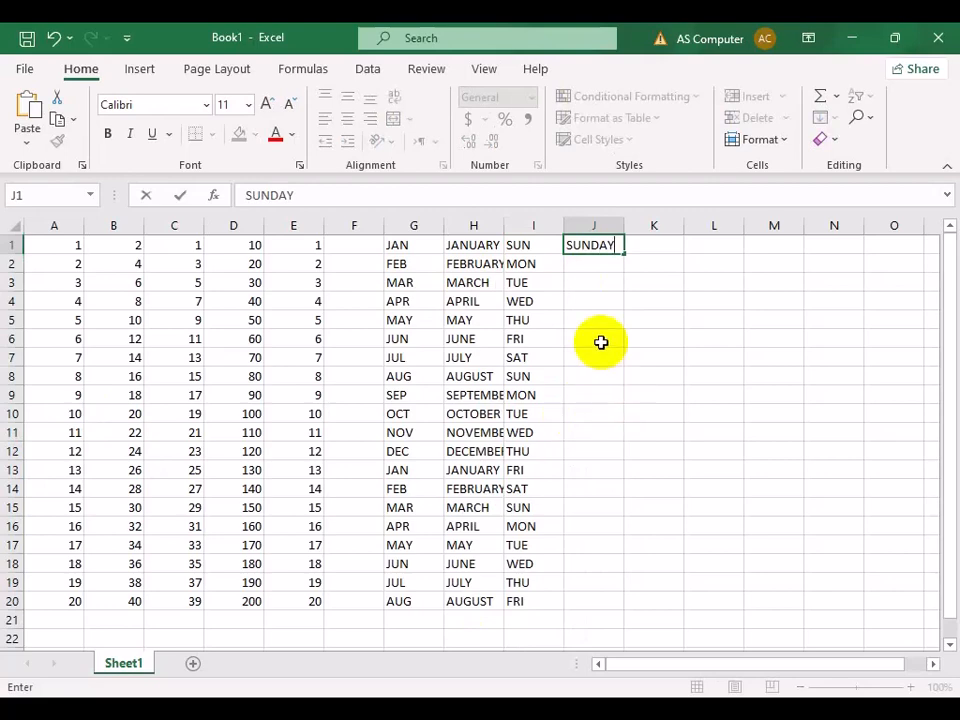
pyautogui.click(610, 303)
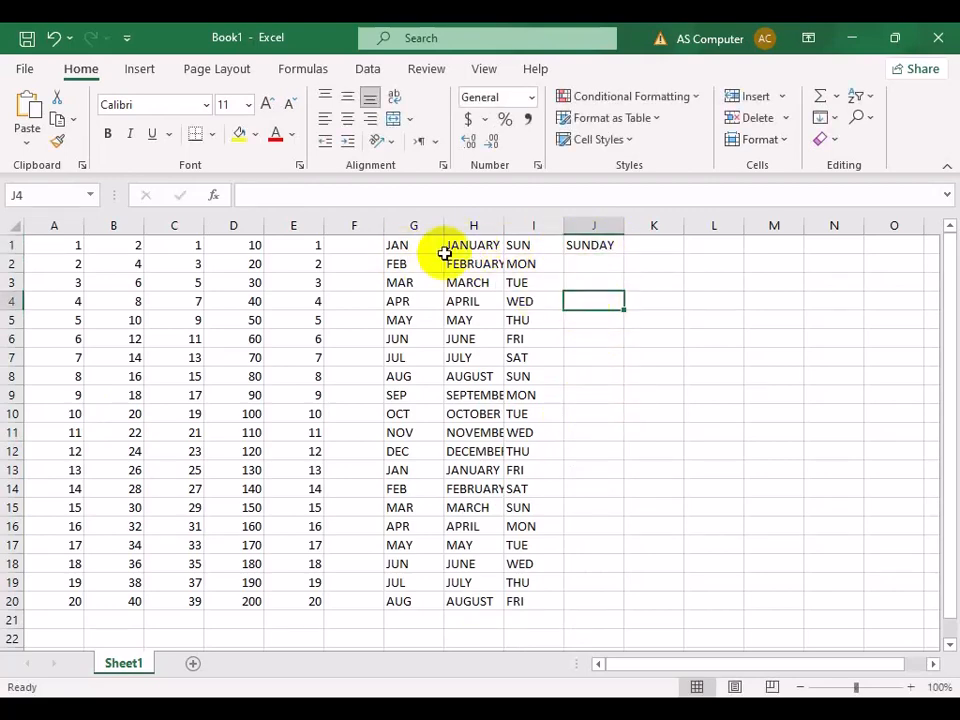
pyautogui.click(593, 243)
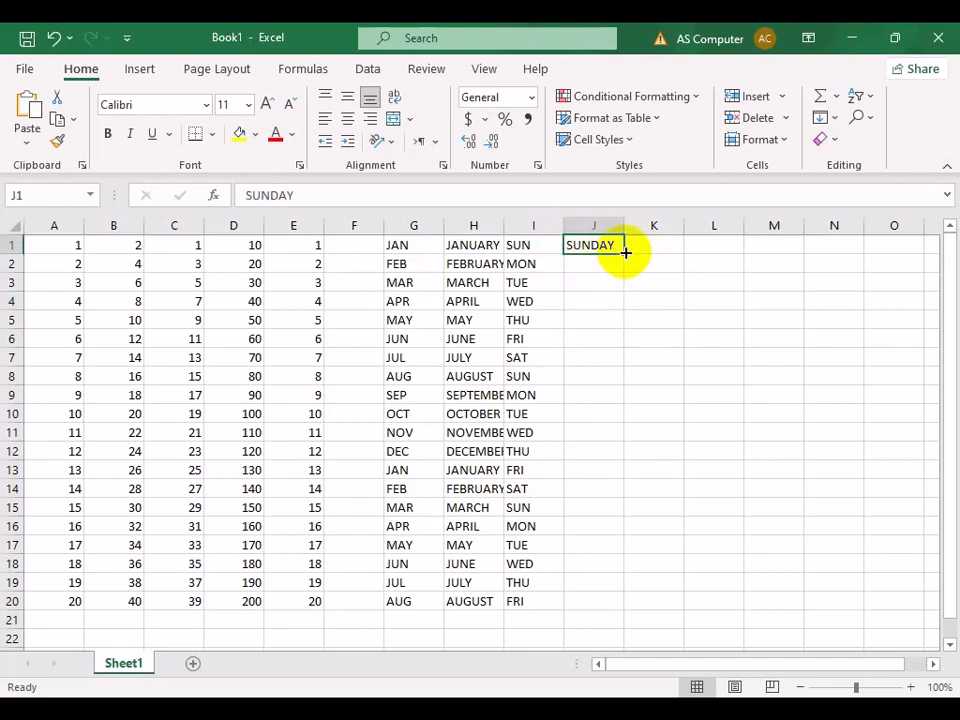
pyautogui.moveTo(625, 252); pyautogui.dragTo(628, 606)
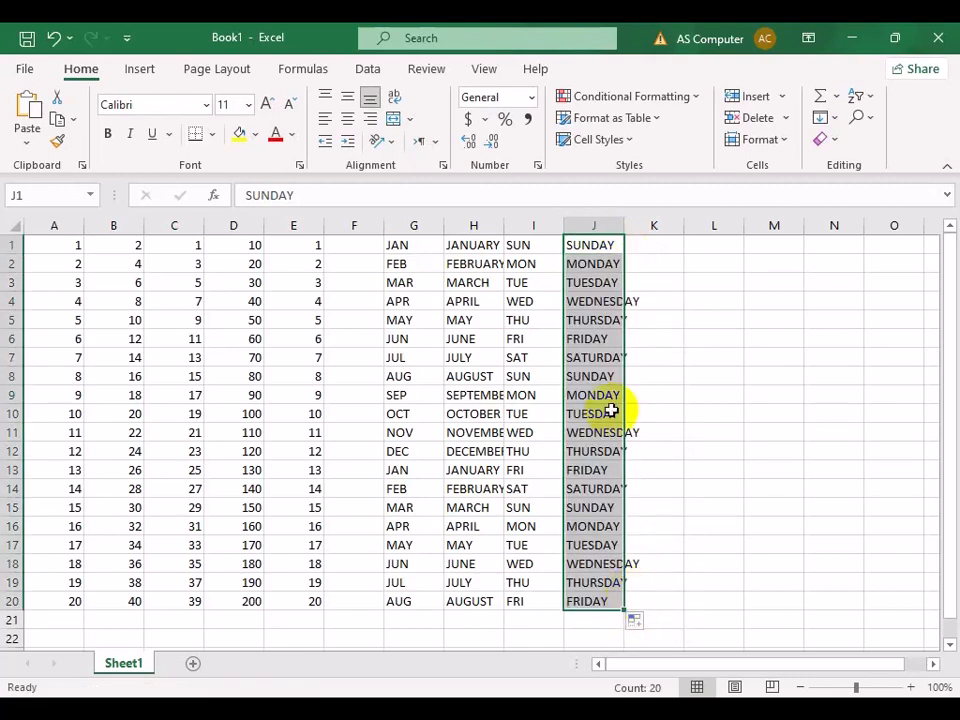
pyautogui.click(492, 322)
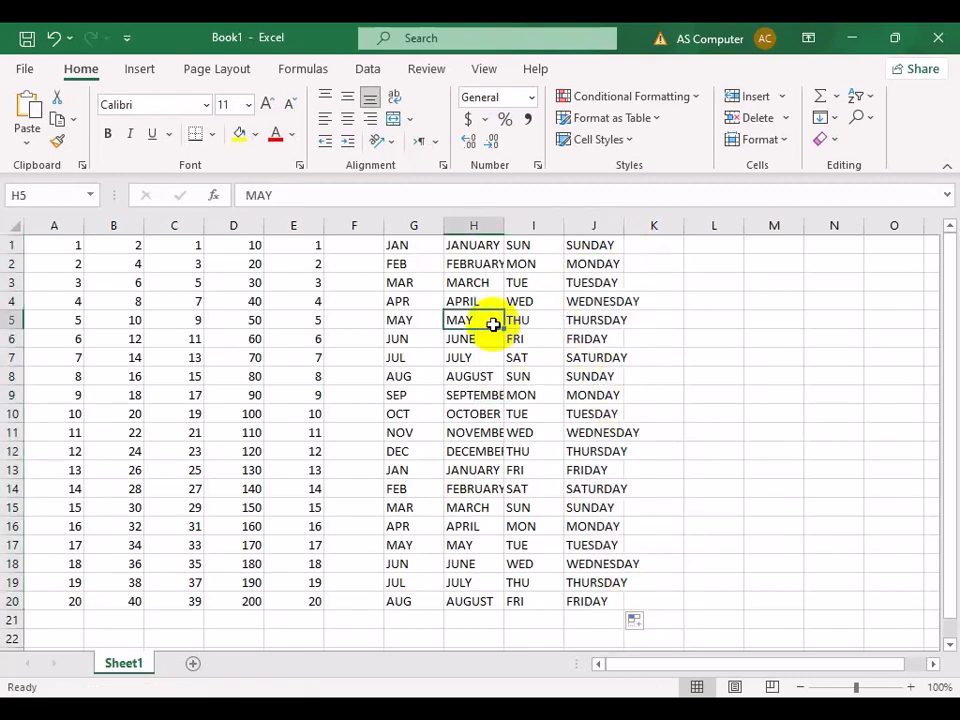
pyautogui.click(490, 266)
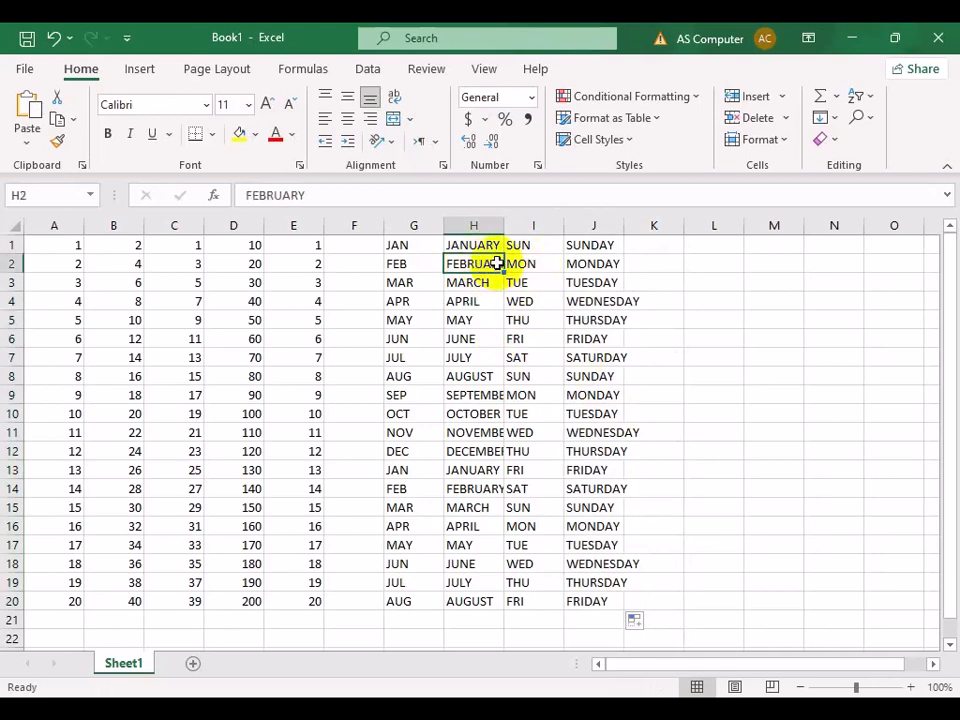
pyautogui.click(518, 301)
pyautogui.click(472, 376)
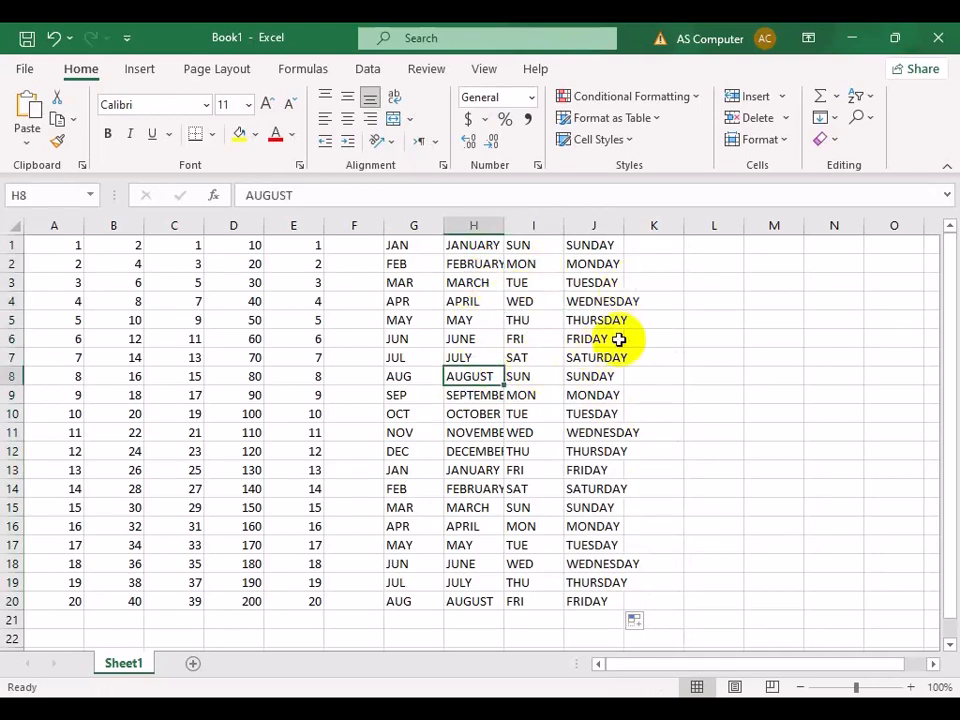
pyautogui.click(593, 224)
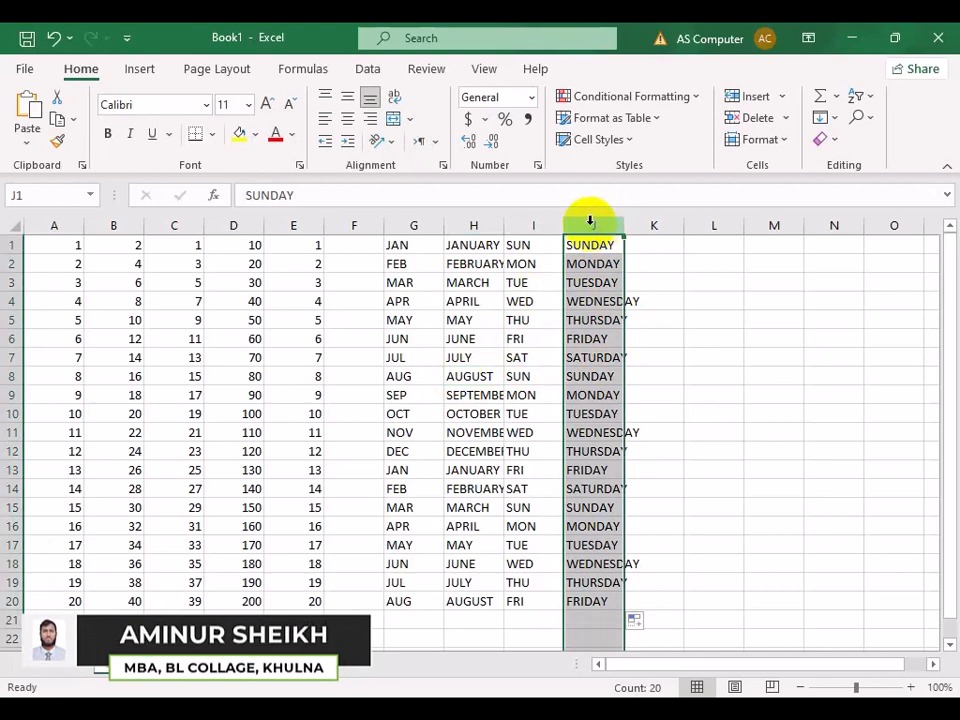
pyautogui.click(533, 225)
pyautogui.click(471, 226)
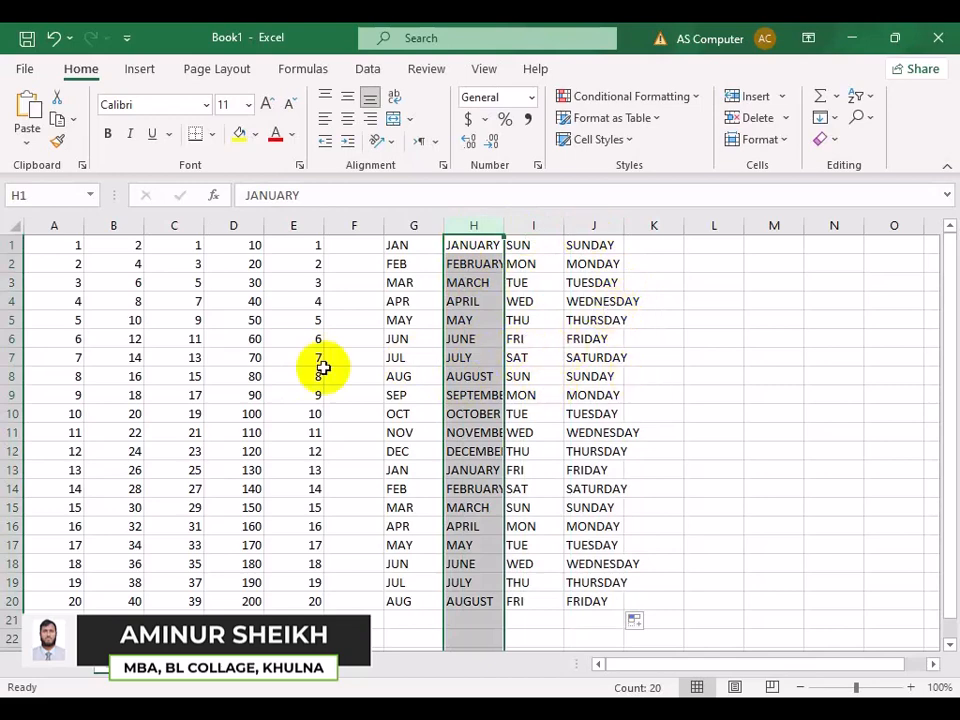
# Select the whole sheet and autofit all column widths to their contents
pyautogui.click(9, 220)
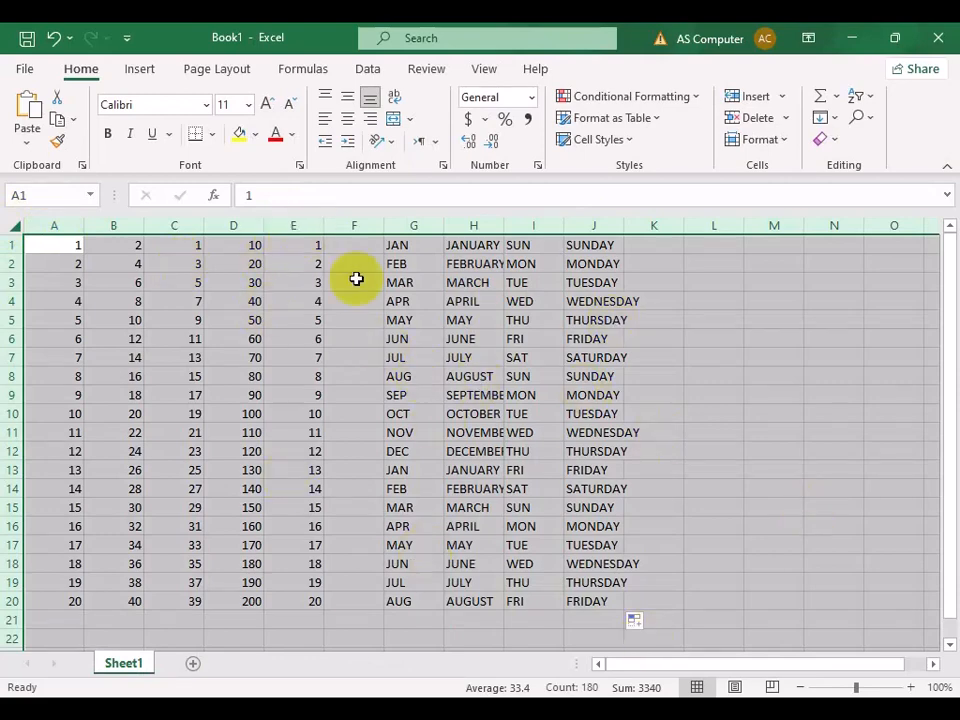
pyautogui.doubleClick(323, 226)
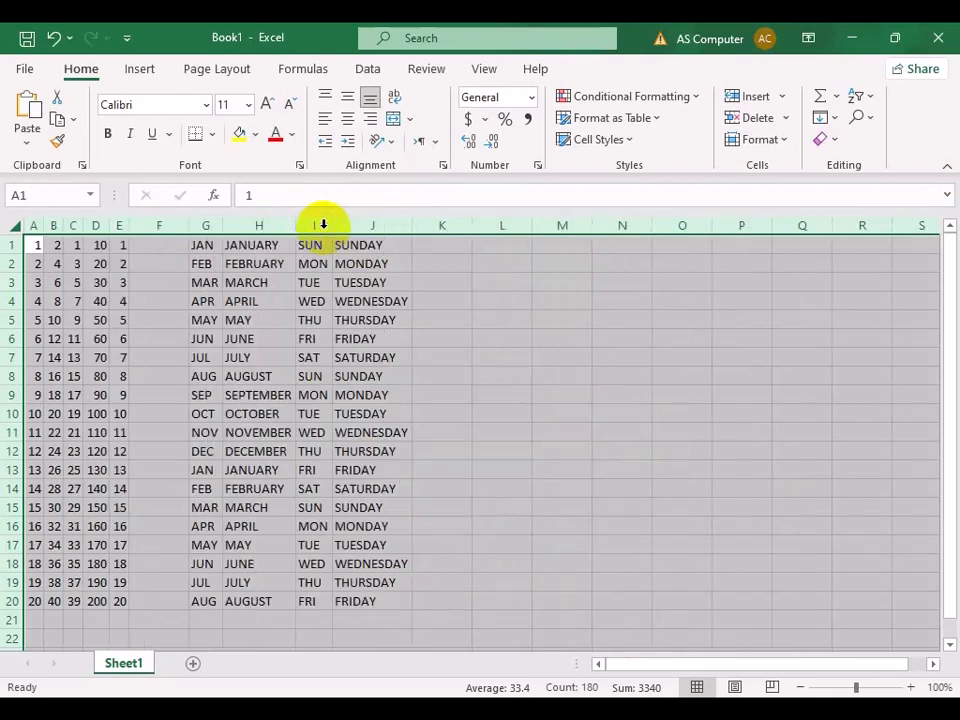
pyautogui.click(146, 297)
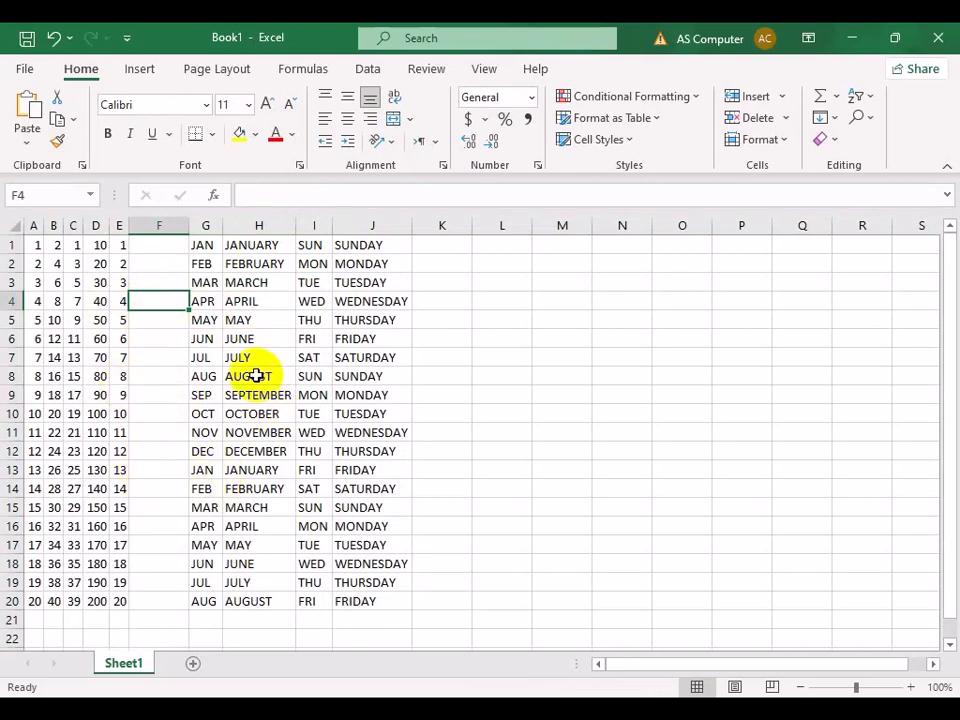
# Narrow column H so the longer month names are cut off, and autofit its width to the contents again
pyautogui.click(259, 220)
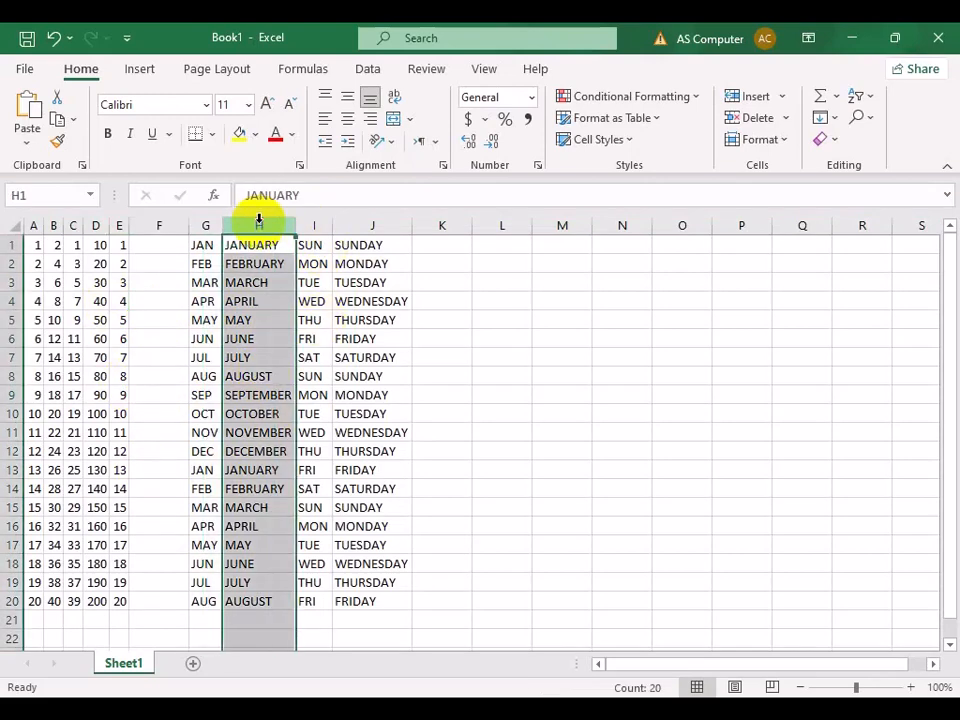
pyautogui.moveTo(296, 228); pyautogui.dragTo(267, 224)
pyautogui.click(242, 322)
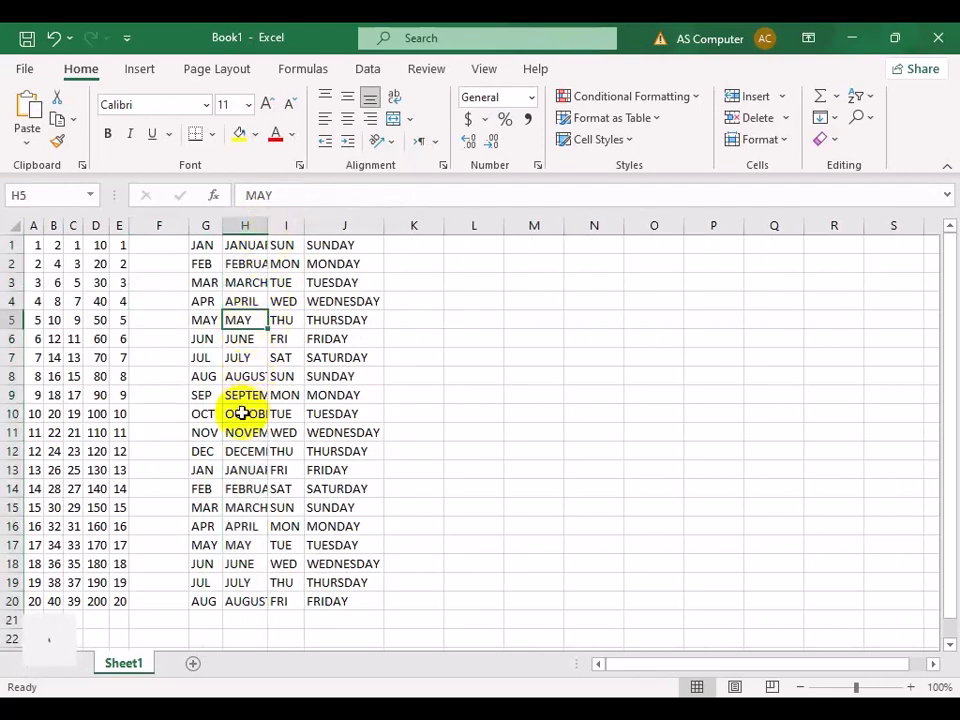
pyautogui.click(251, 224)
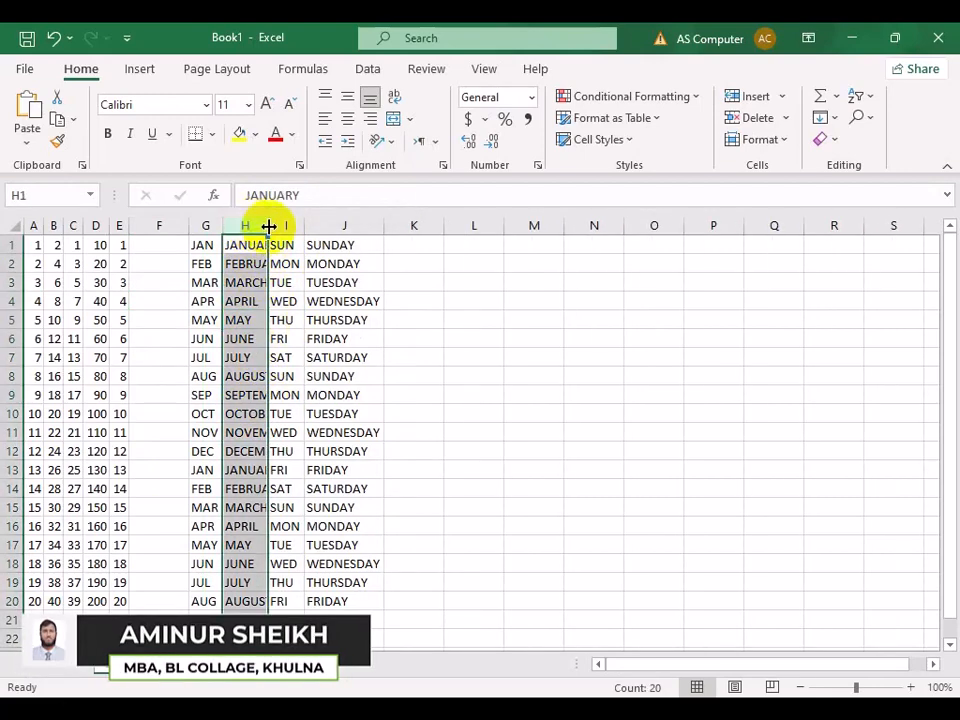
pyautogui.doubleClick(268, 226)
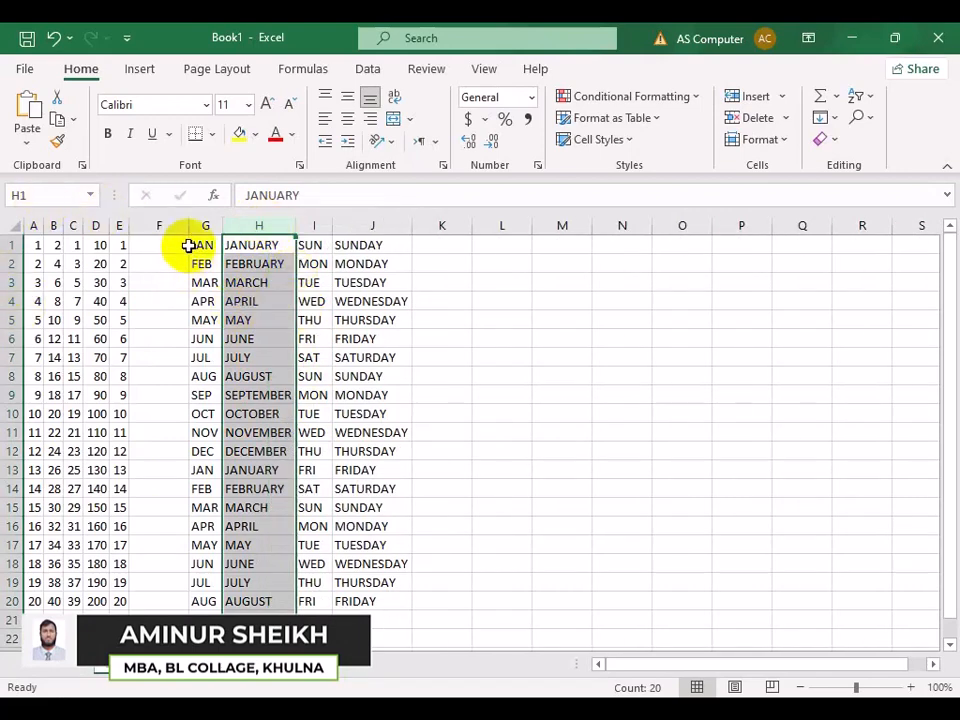
# Clear the month and weekday entries in G1:J20 and widen all columns of the sheet to one equal width
pyautogui.moveTo(189, 244); pyautogui.dragTo(389, 602)
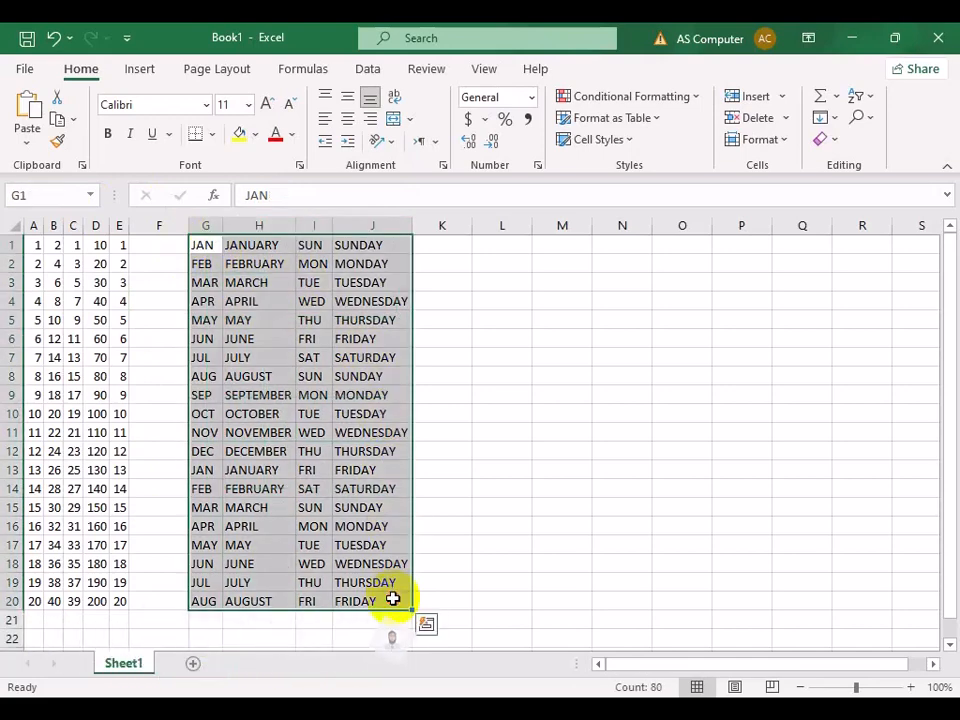
pyautogui.press('Delete')
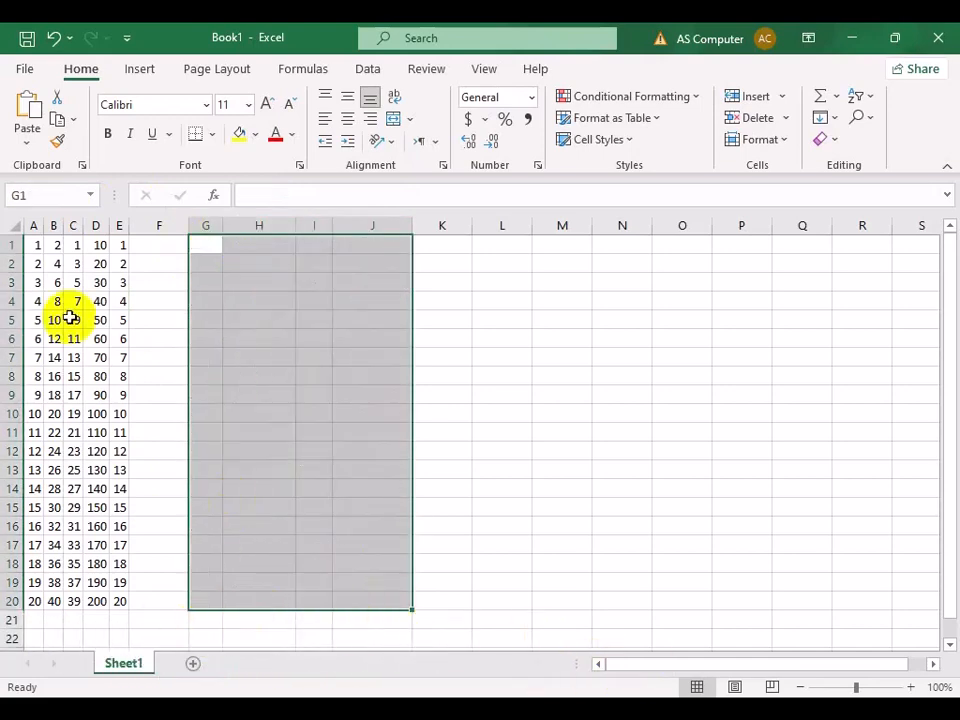
pyautogui.click(8, 226)
pyautogui.moveTo(122, 223); pyautogui.dragTo(150, 309)
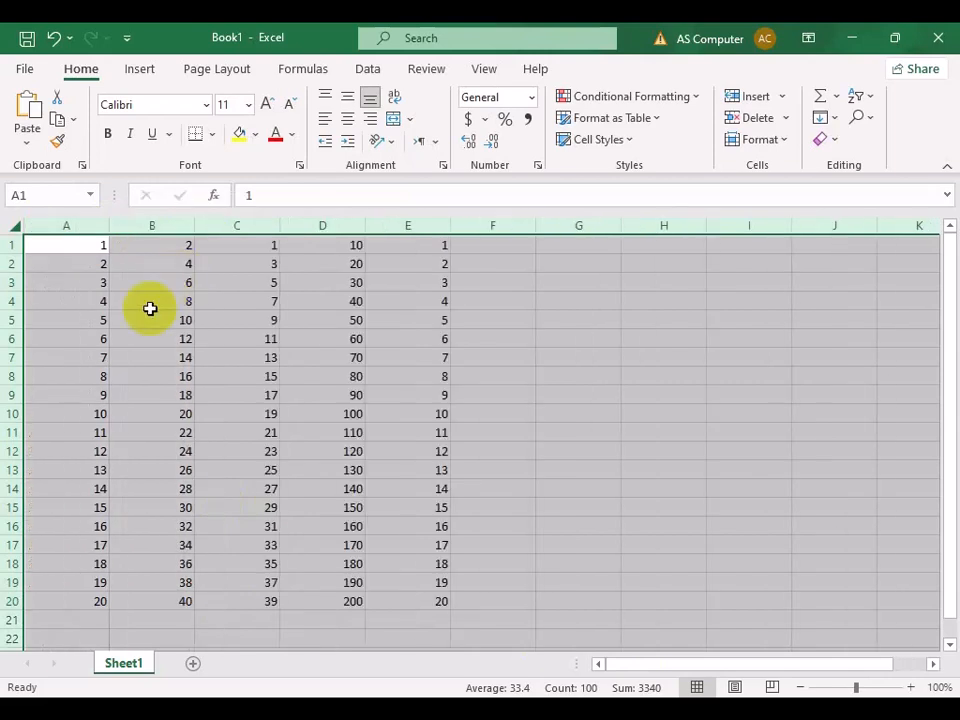
pyautogui.click(150, 306)
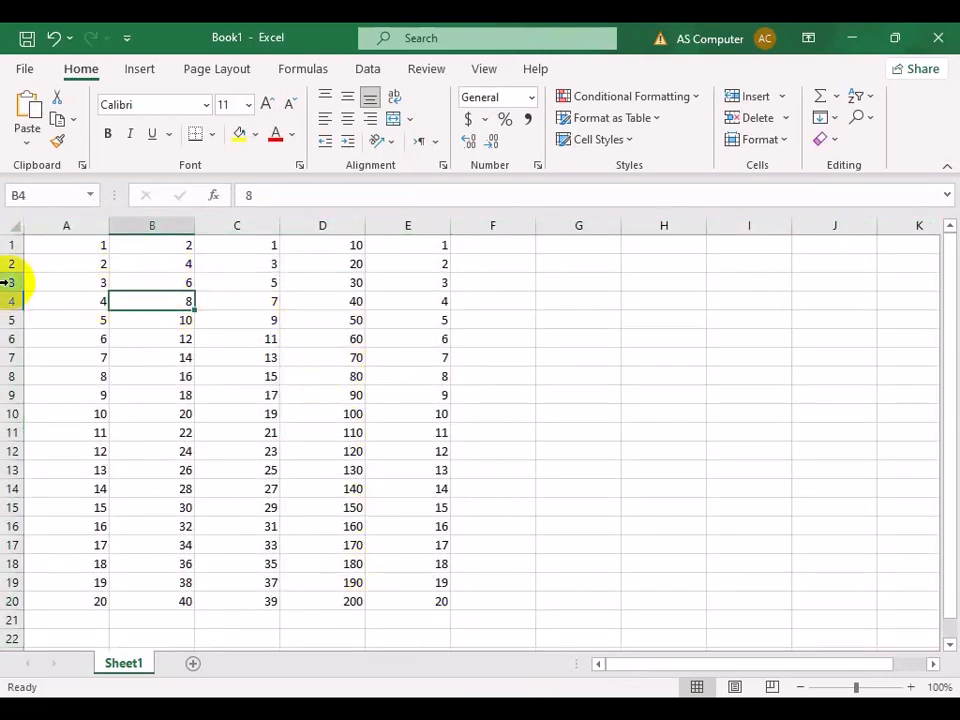
# Delete three consecutive rows from the number series, starting at row 6
pyautogui.click(290, 358)
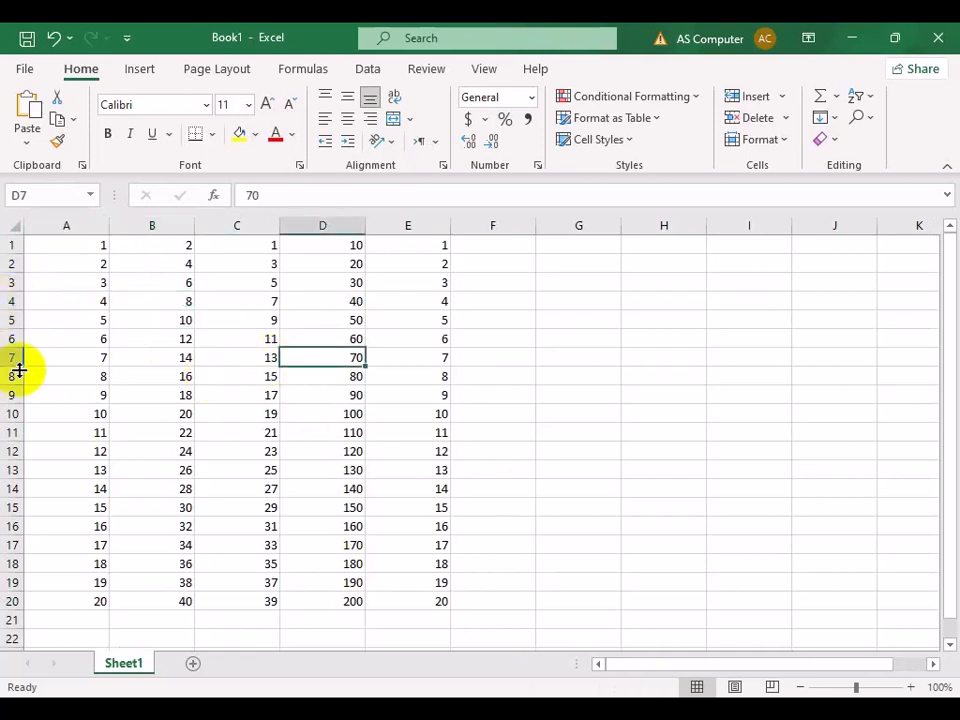
pyautogui.click(10, 340)
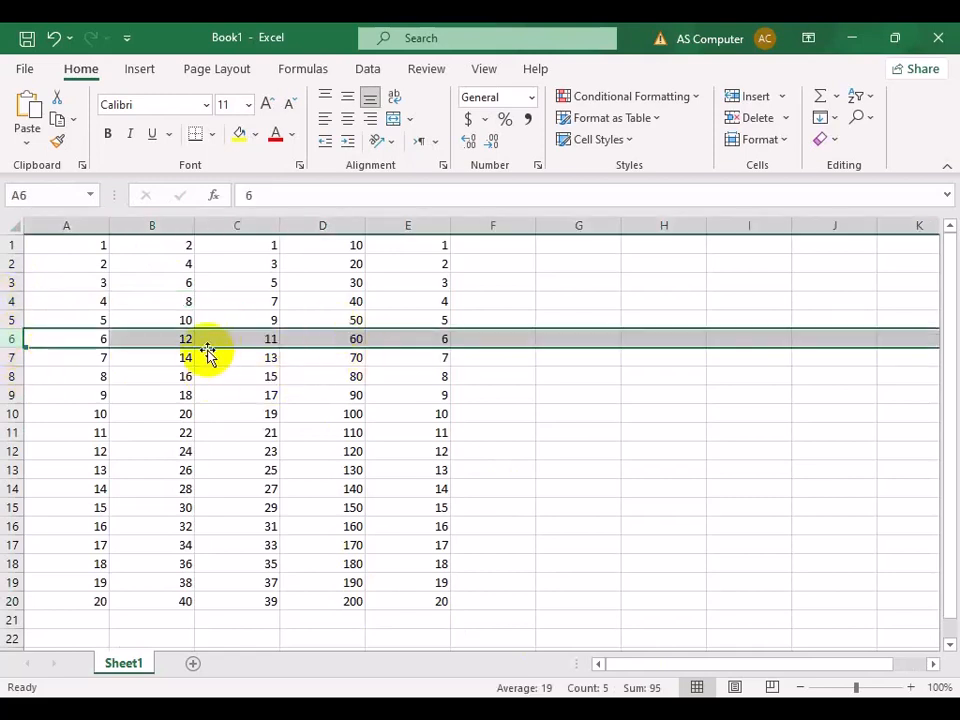
pyautogui.click(740, 120)
pyautogui.click(748, 119)
pyautogui.click(748, 119)
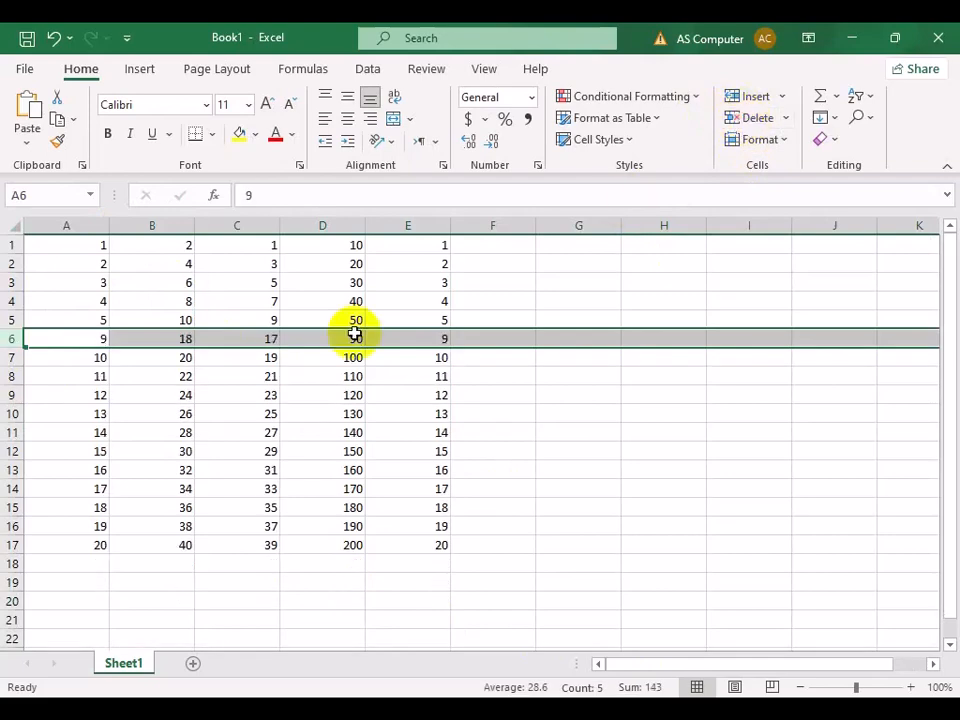
# Clear the number series from B1:E19 so that only column A keeps its numbers
pyautogui.moveTo(81, 243); pyautogui.dragTo(71, 560)
pyautogui.moveTo(161, 245); pyautogui.dragTo(156, 526)
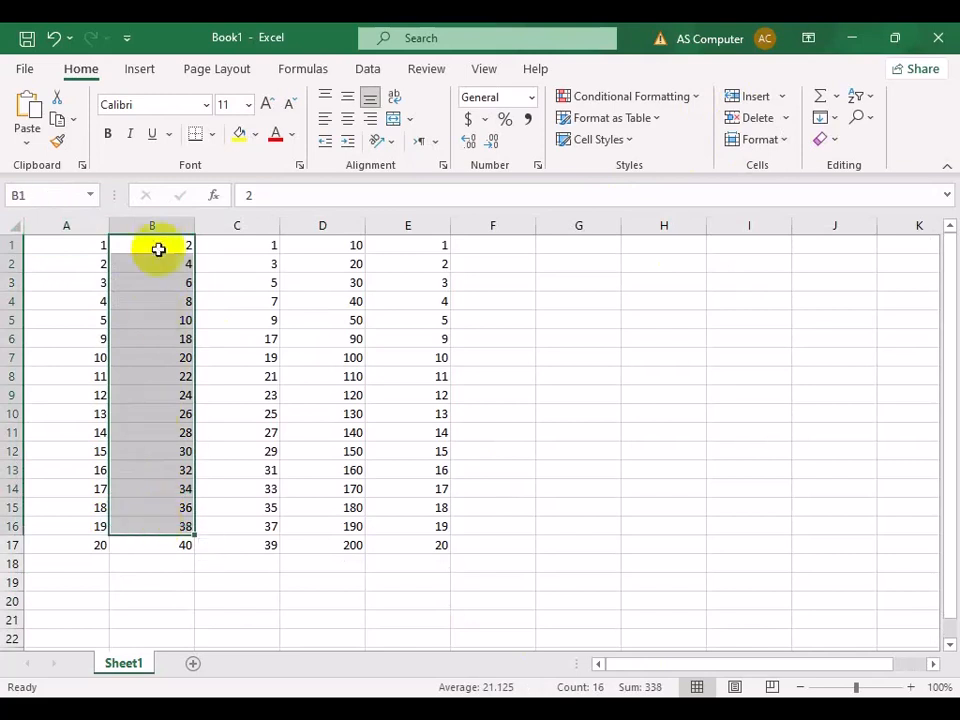
pyautogui.moveTo(158, 243); pyautogui.dragTo(415, 575)
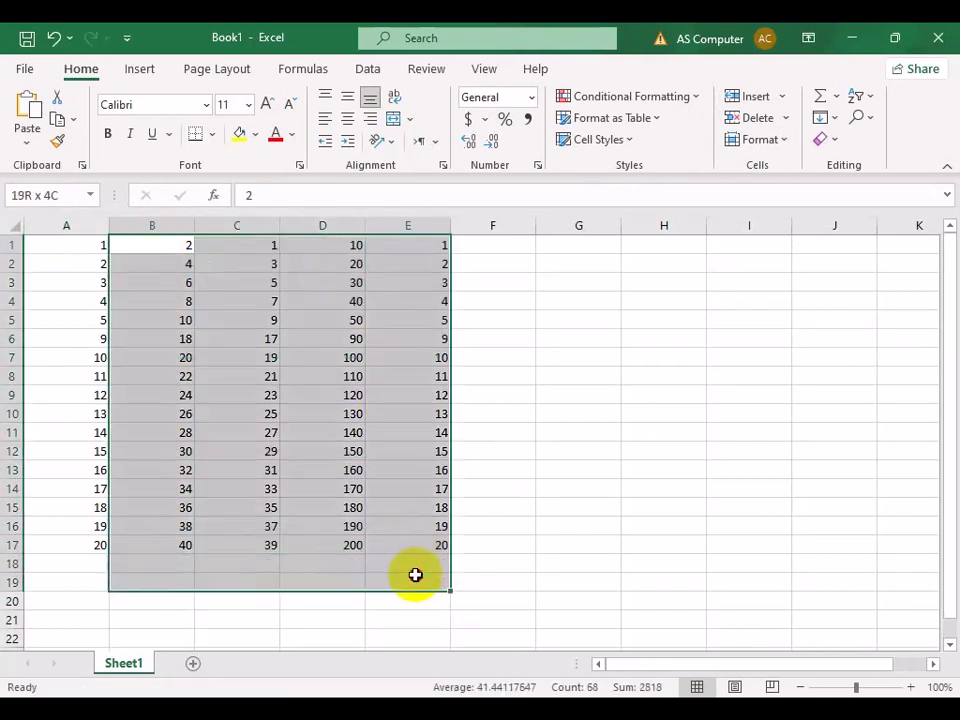
pyautogui.press('Delete')
# Move the number series in column A down one row to start at A2, and enter the heading "nORMAL" in A1
pyautogui.click(104, 320)
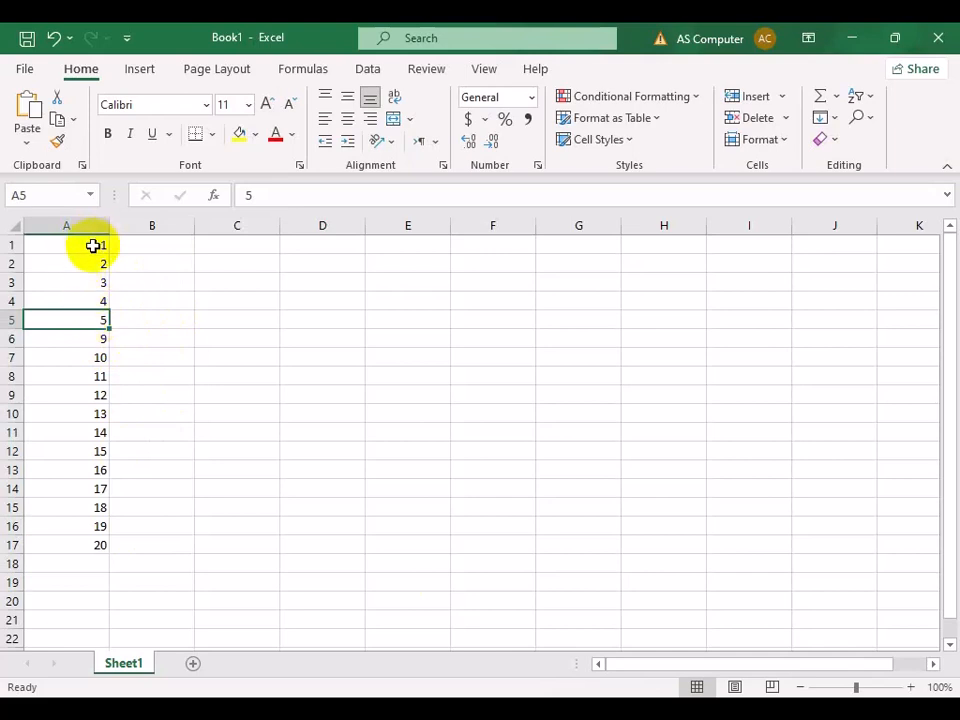
pyautogui.moveTo(92, 245); pyautogui.dragTo(71, 569)
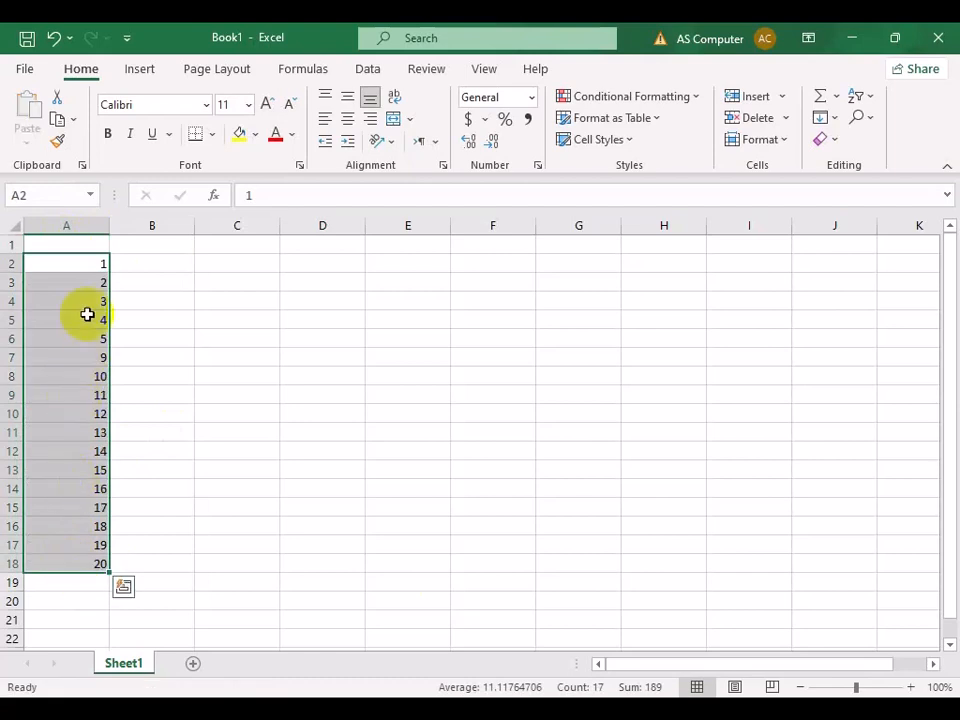
pyautogui.click(90, 246)
pyautogui.write('N')
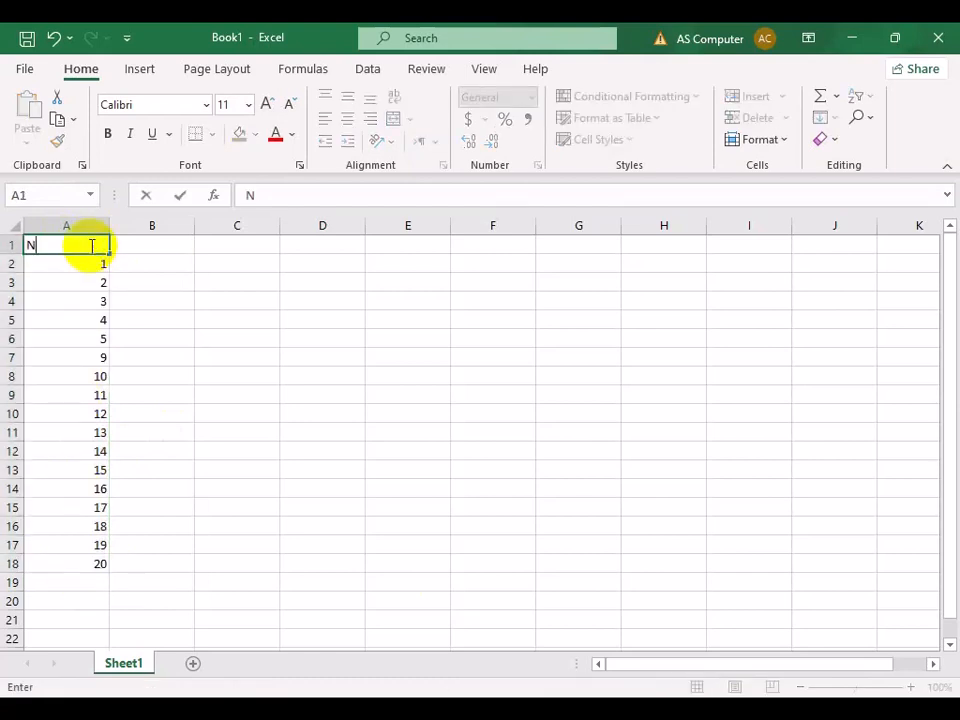
pyautogui.write('IRMAL')
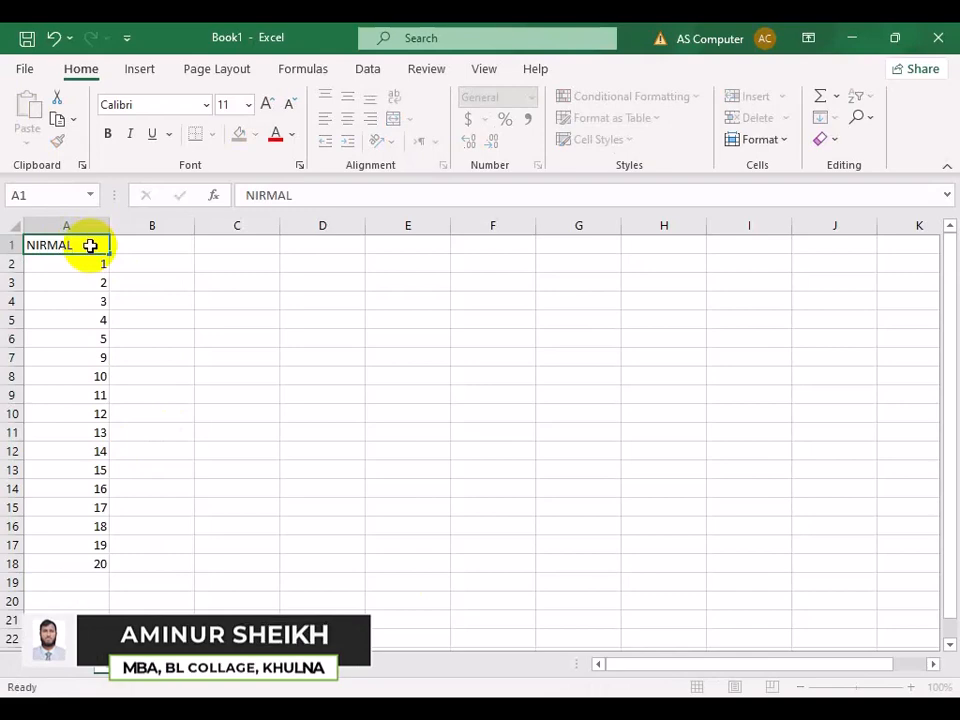
pyautogui.press('Tab')
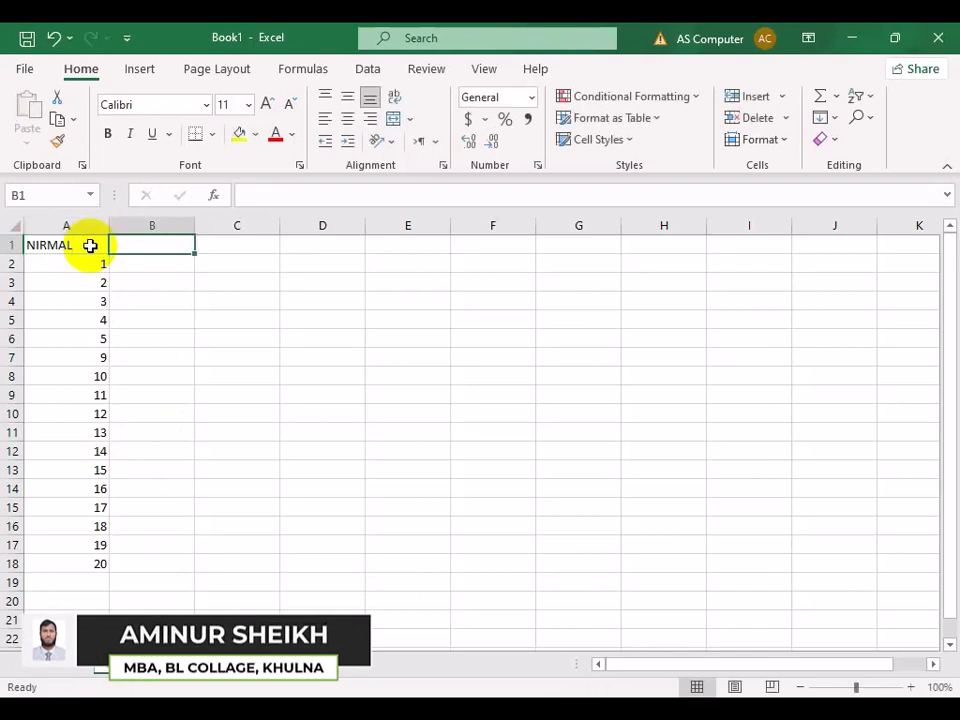
pyautogui.click(90, 246)
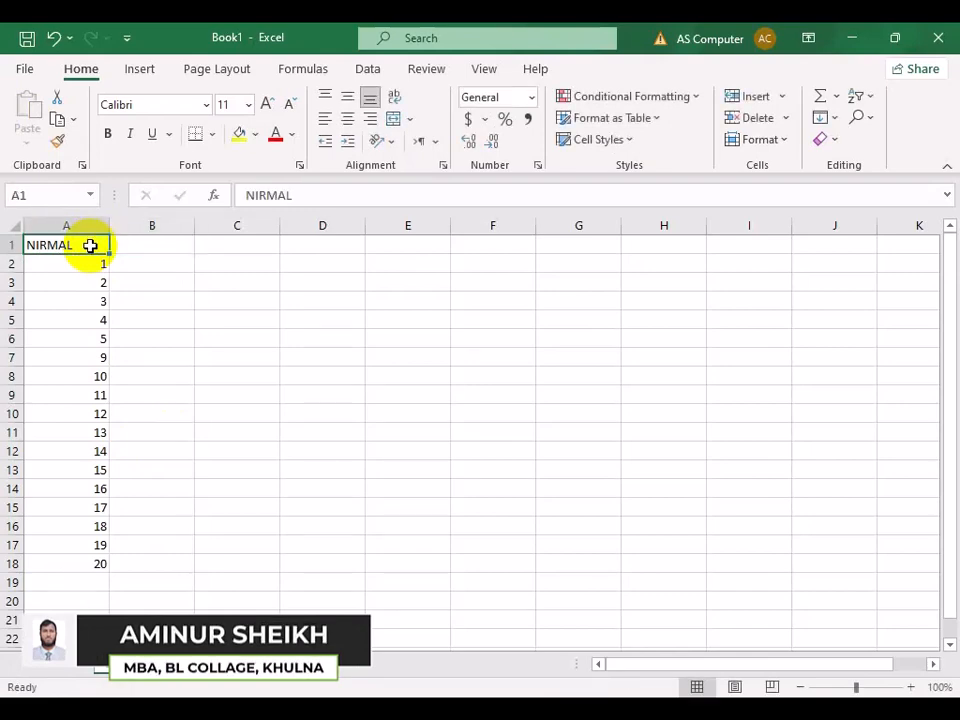
pyautogui.write('nO')
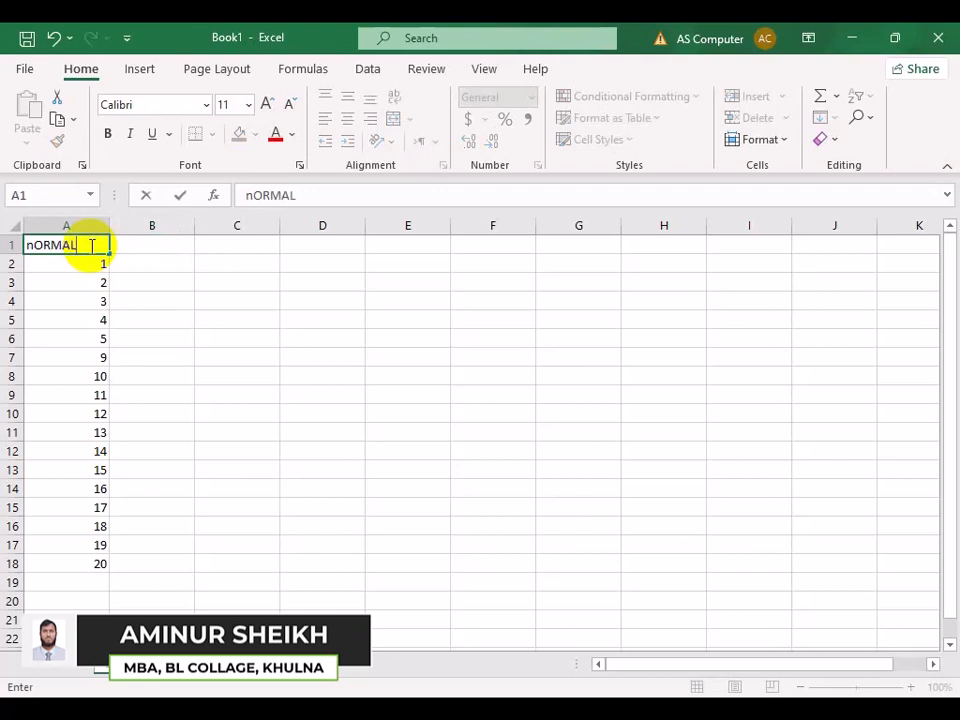
pyautogui.write('RMAL')
pyautogui.press('Tab')
# Correct the heading in A1 to "Normal" and enter the heading "Advance" in B1
pyautogui.doubleClick(80, 247)
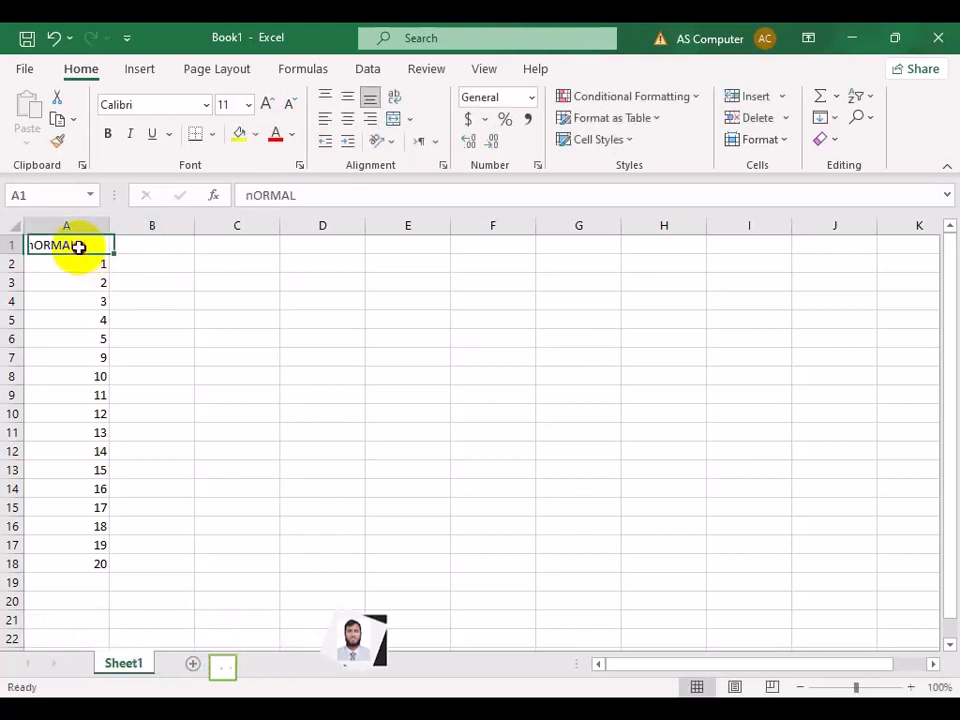
pyautogui.moveTo(81, 245); pyautogui.dragTo(4, 240)
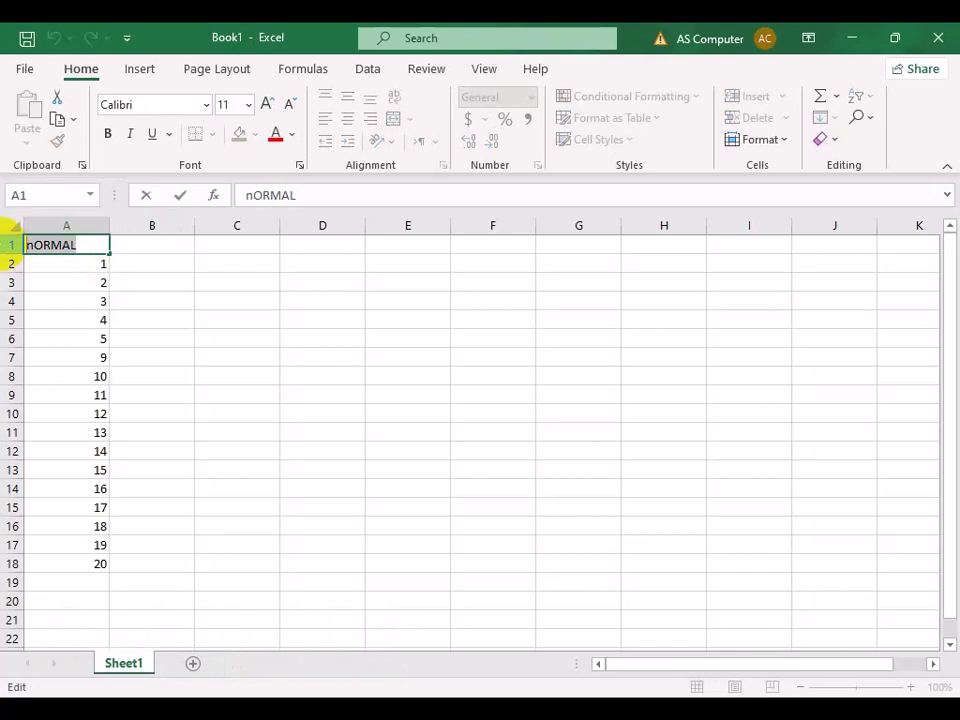
pyautogui.write('Nor')
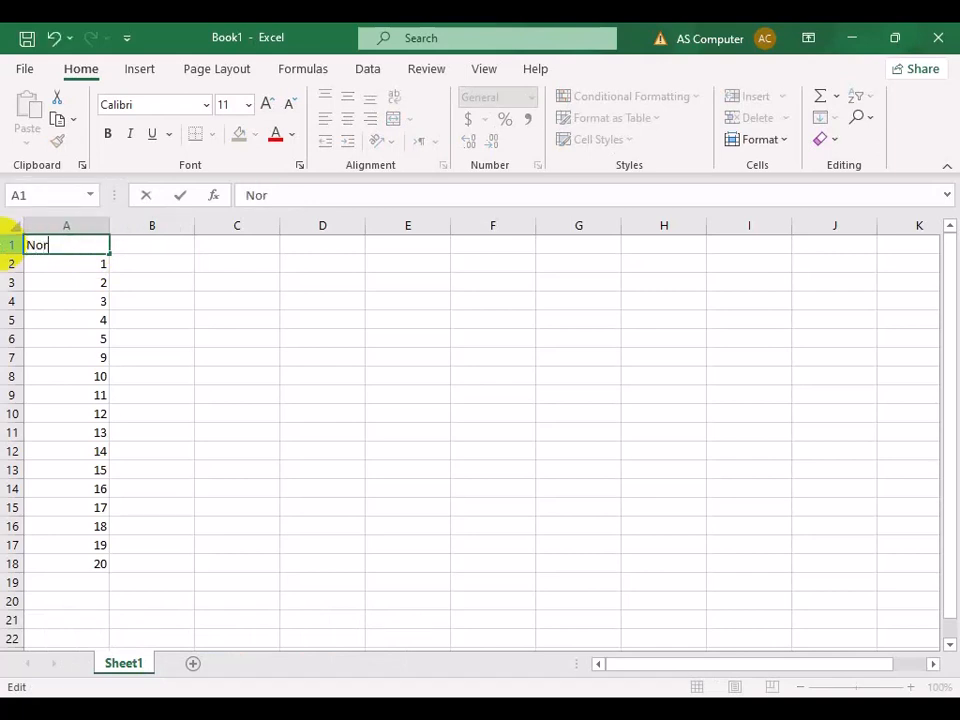
pyautogui.write('mal')
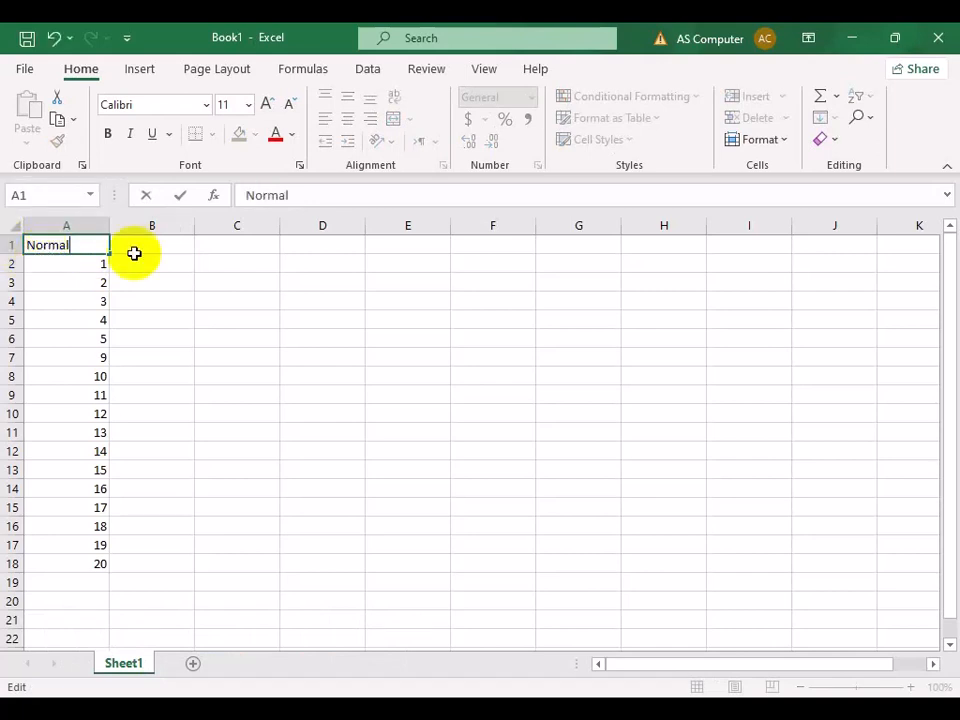
pyautogui.click(150, 243)
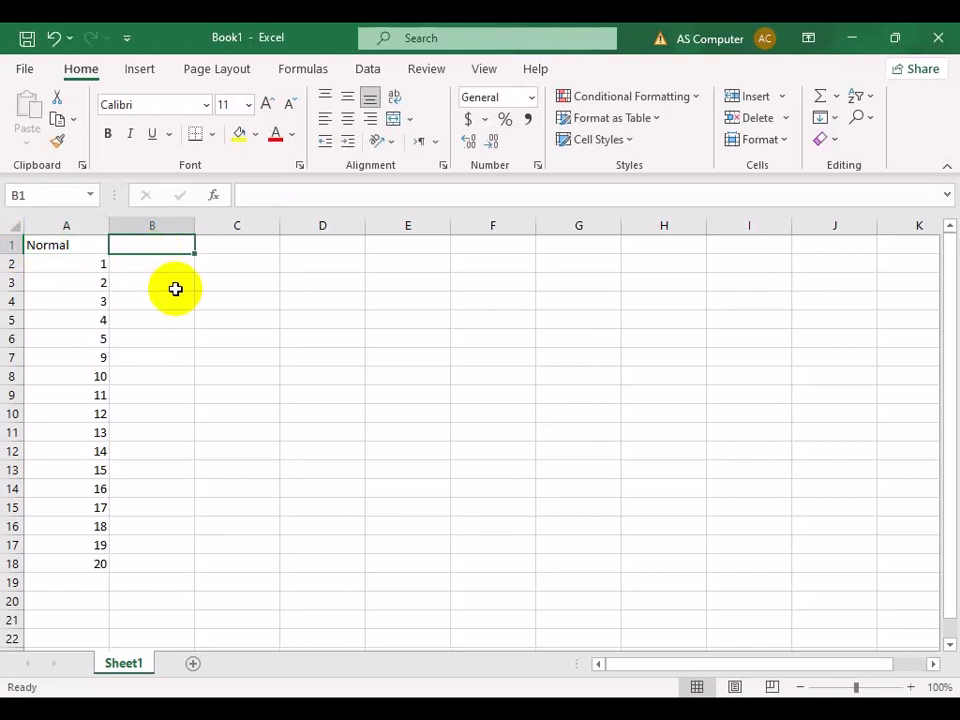
pyautogui.write('Advance')
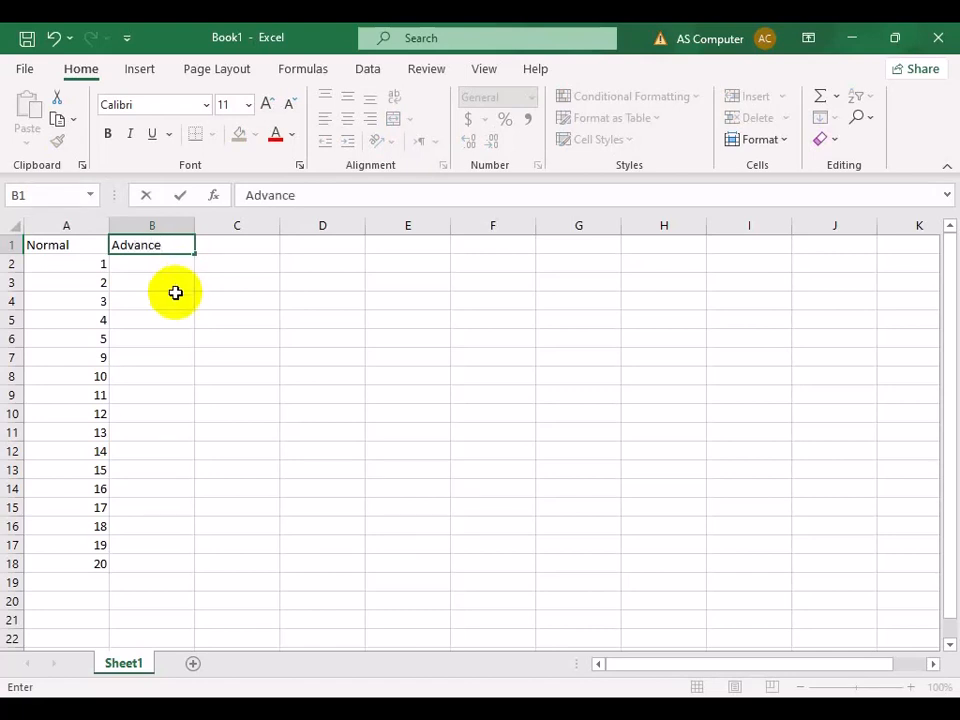
pyautogui.click(175, 292)
pyautogui.click(71, 241)
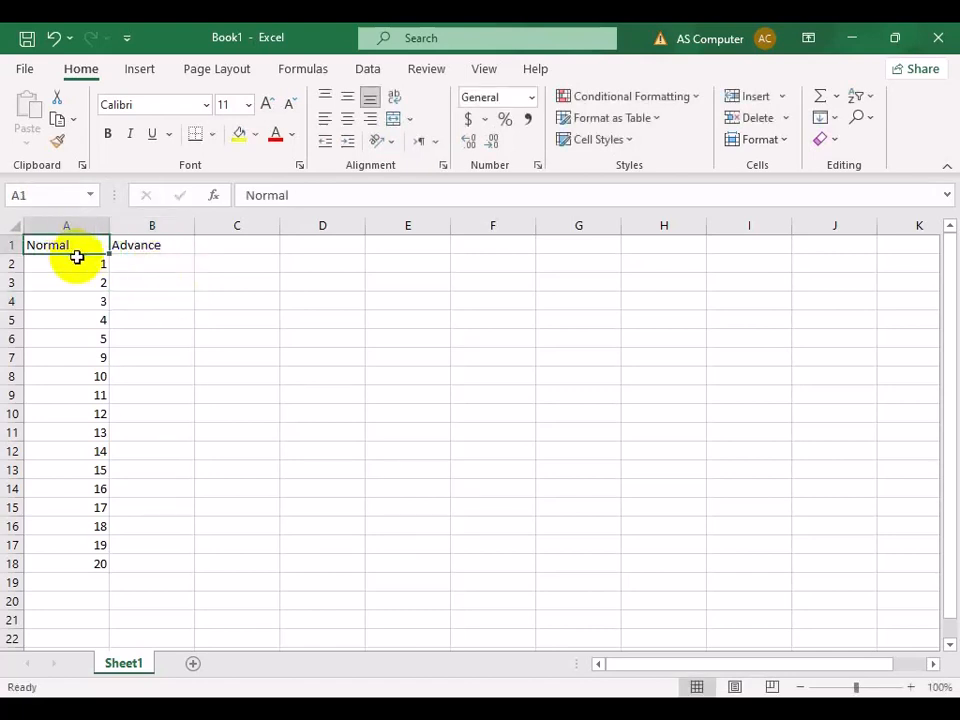
pyautogui.moveTo(77, 264); pyautogui.dragTo(77, 564)
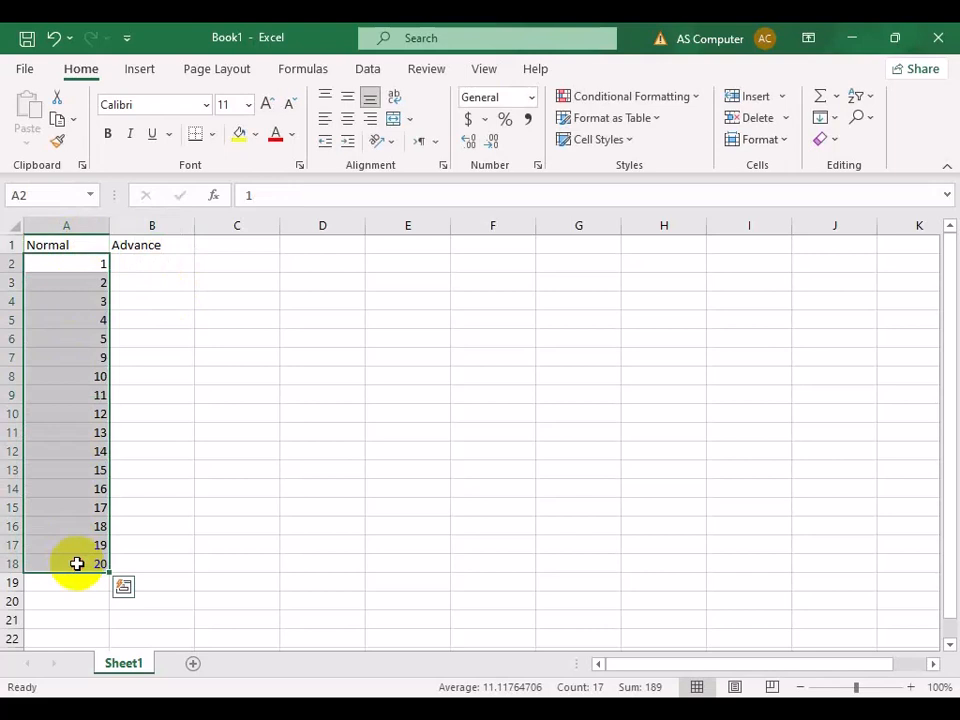
# Enter the formula =ROW()-ROW($B$1) in B2, using an absolute reference to the Advance heading
pyautogui.click(146, 262)
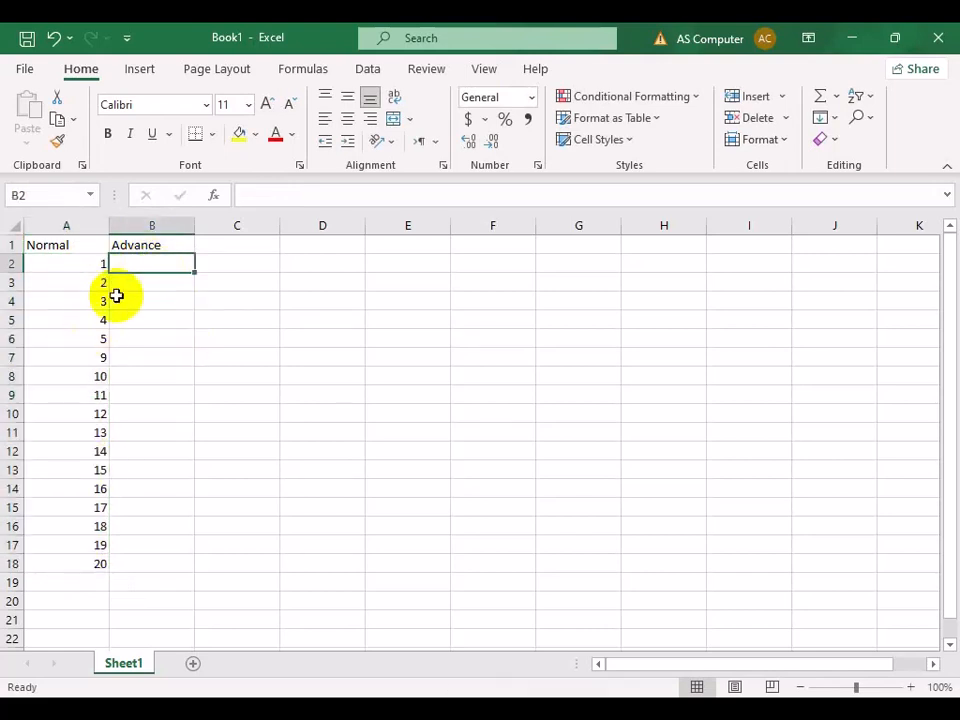
pyautogui.write('=')
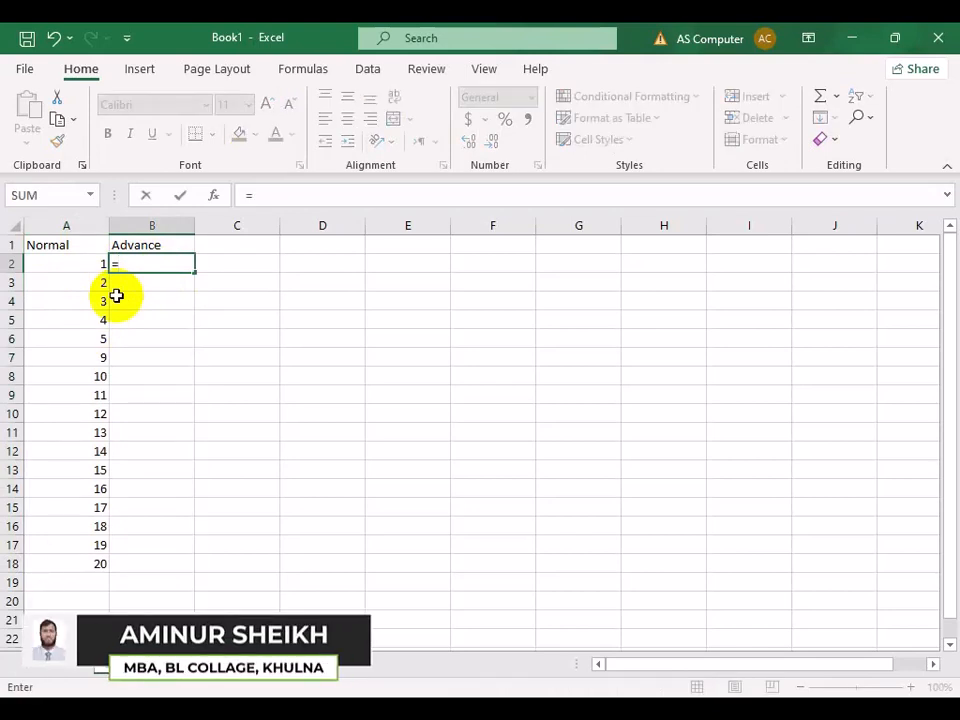
pyautogui.write('o')
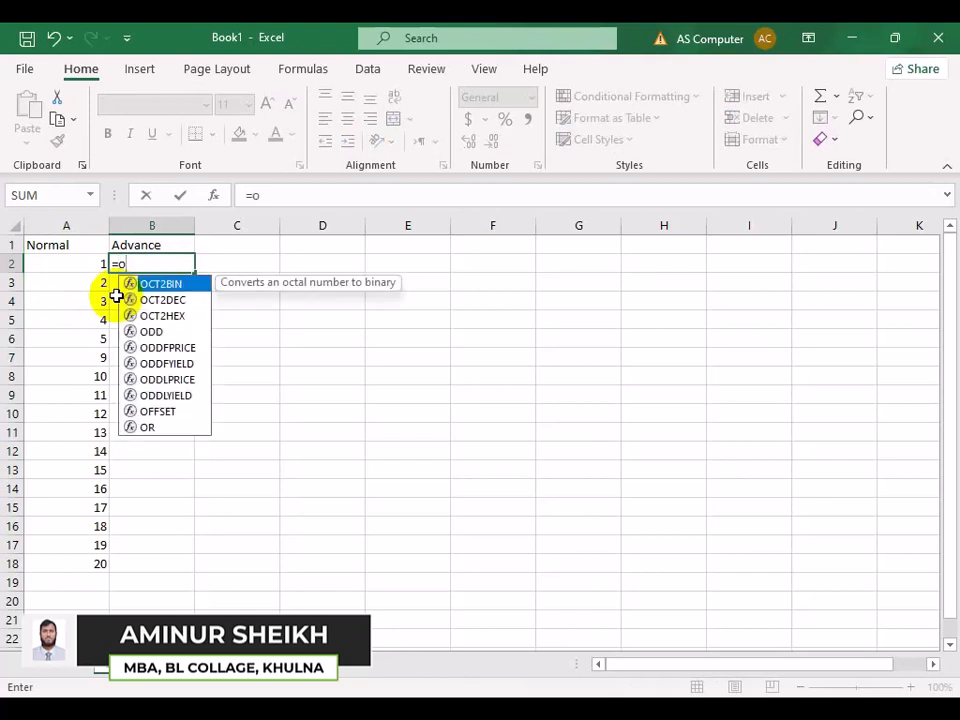
pyautogui.press('BackSpace')
pyautogui.write('ro')
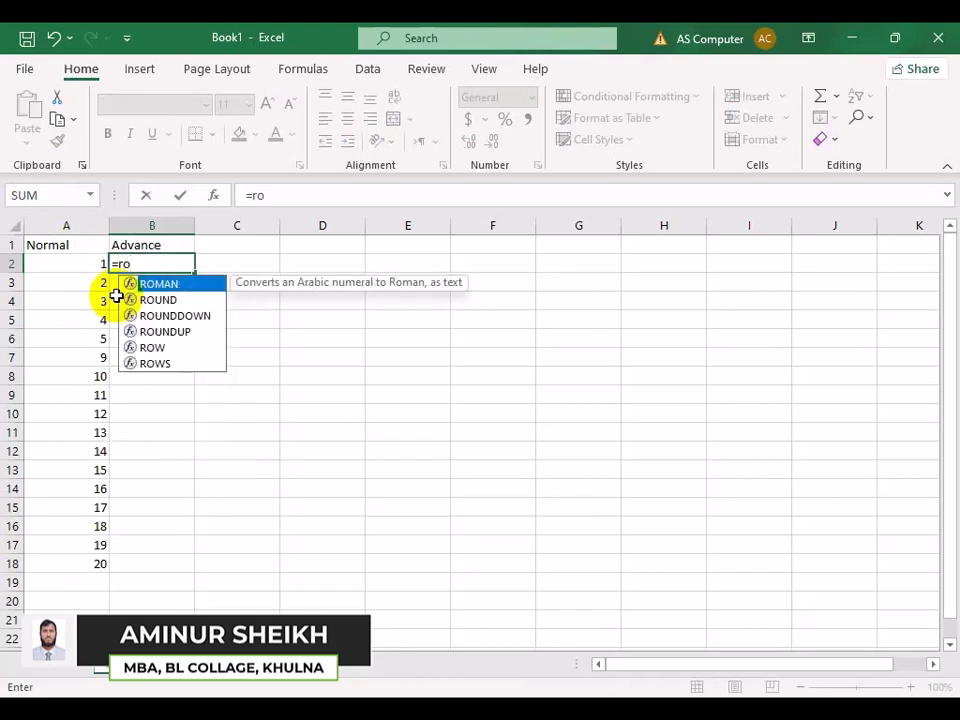
pyautogui.write('w')
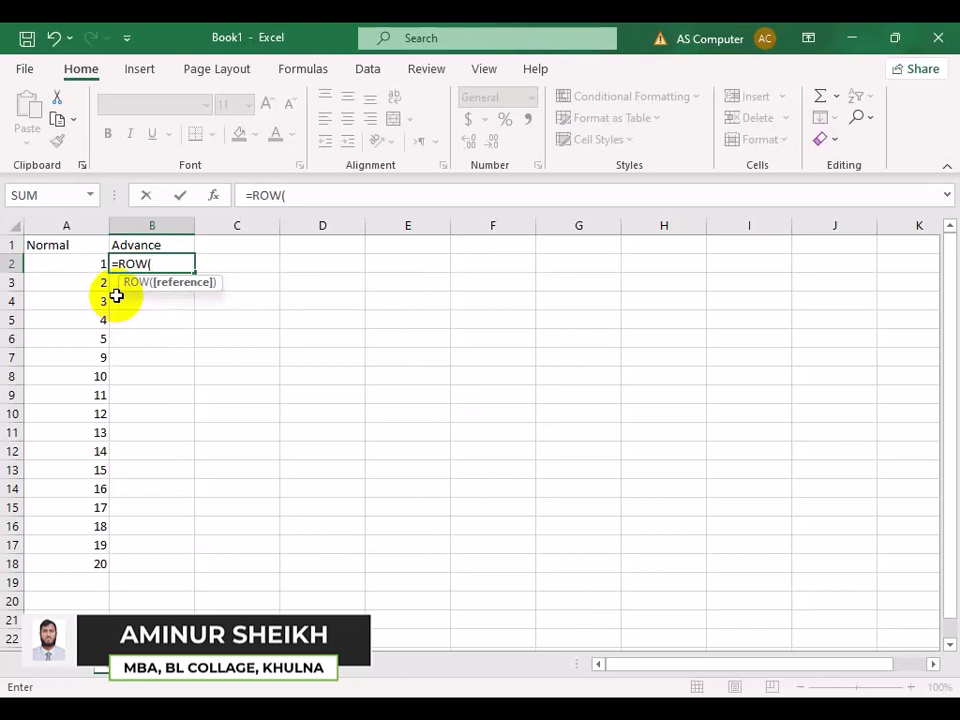
pyautogui.write(')')
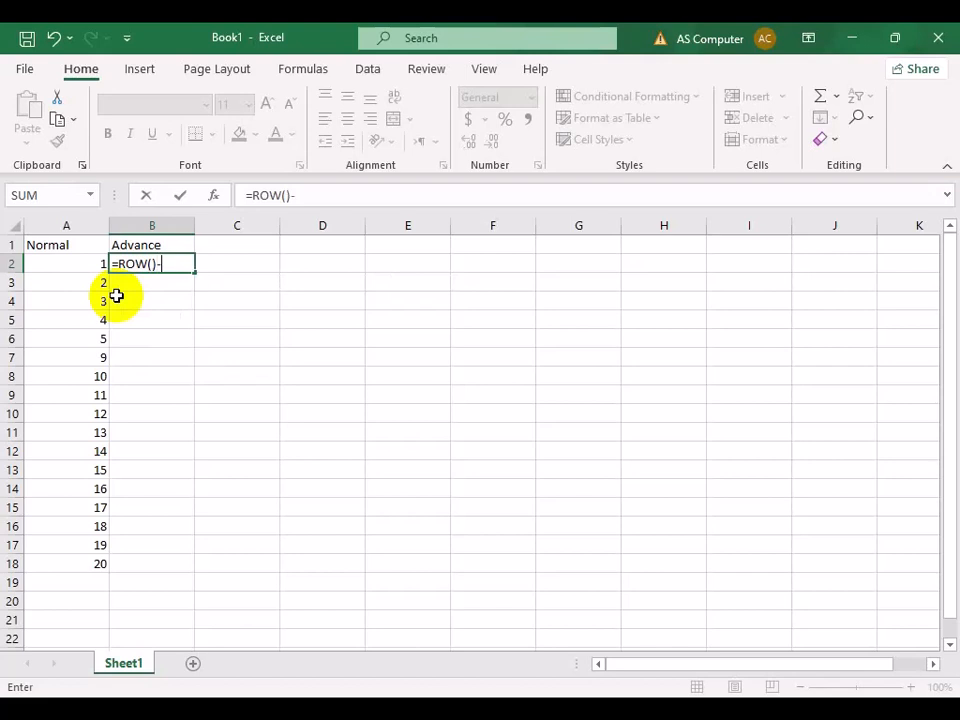
pyautogui.write('-row')
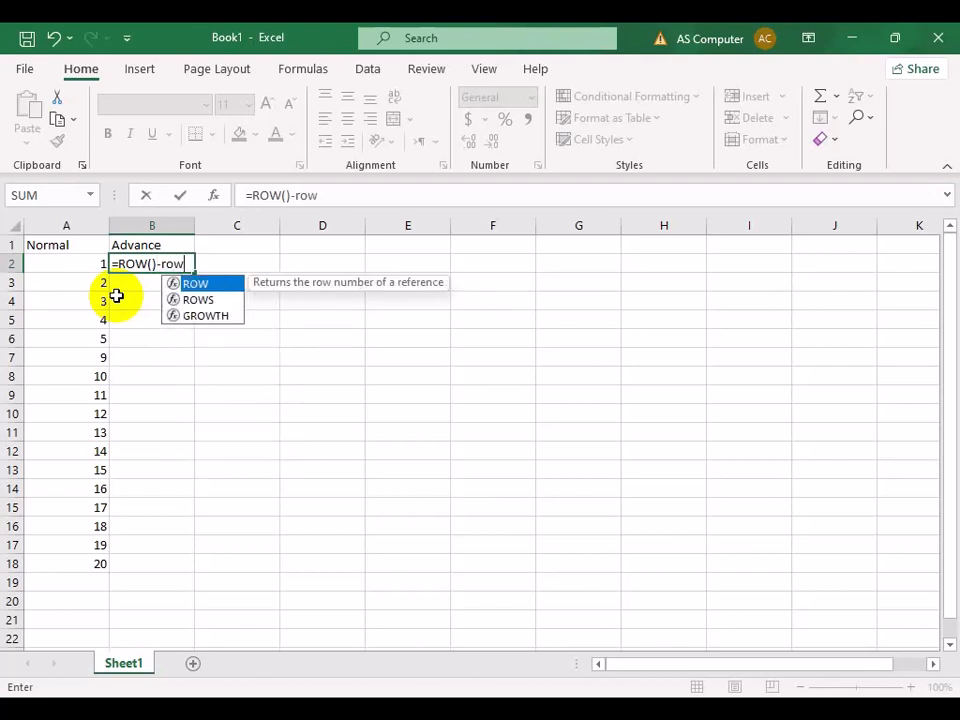
pyautogui.press('Tab')
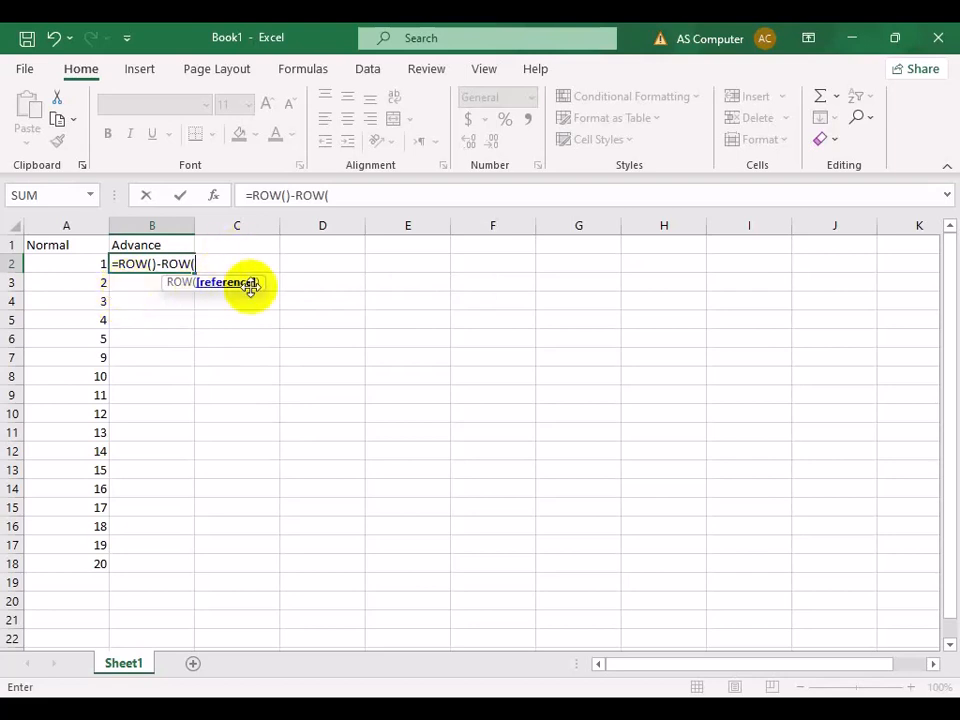
pyautogui.click(136, 245)
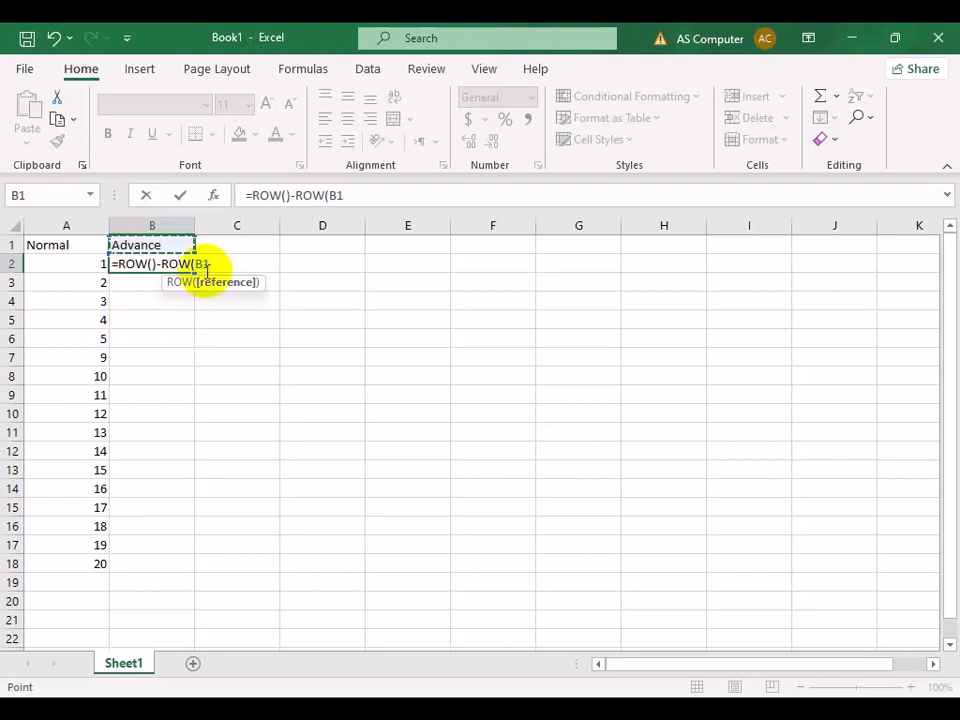
pyautogui.press('F4')
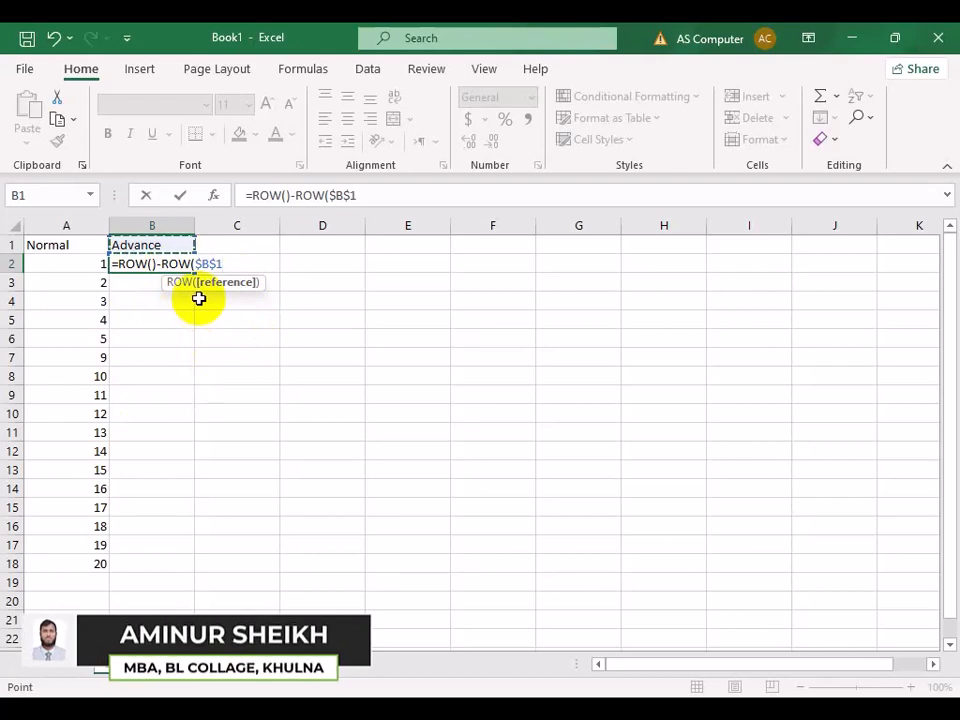
pyautogui.press('Return')
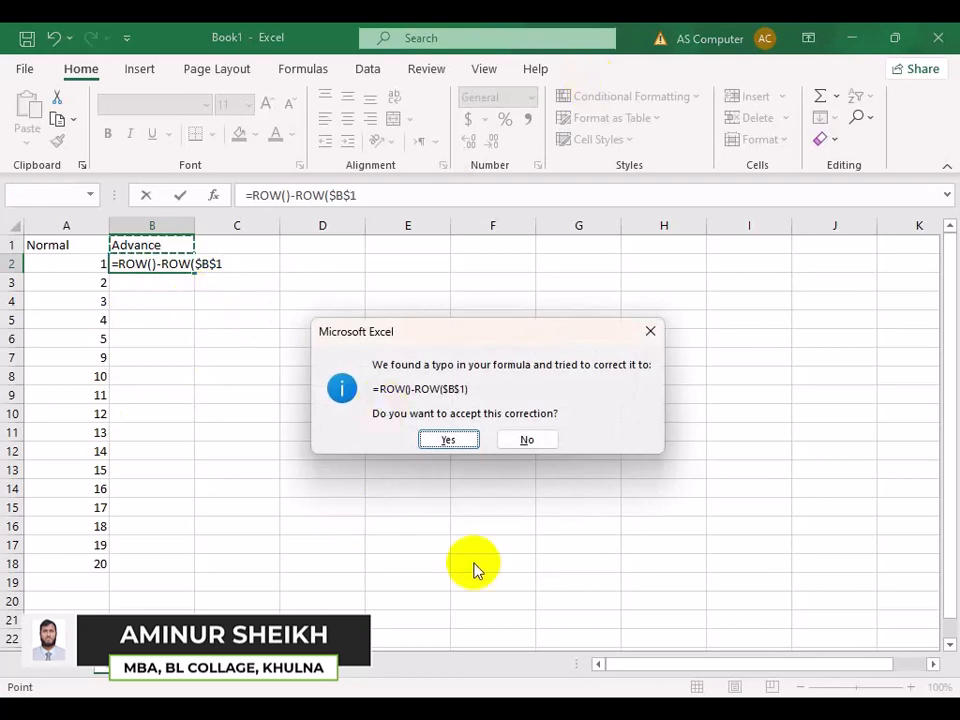
pyautogui.click(444, 442)
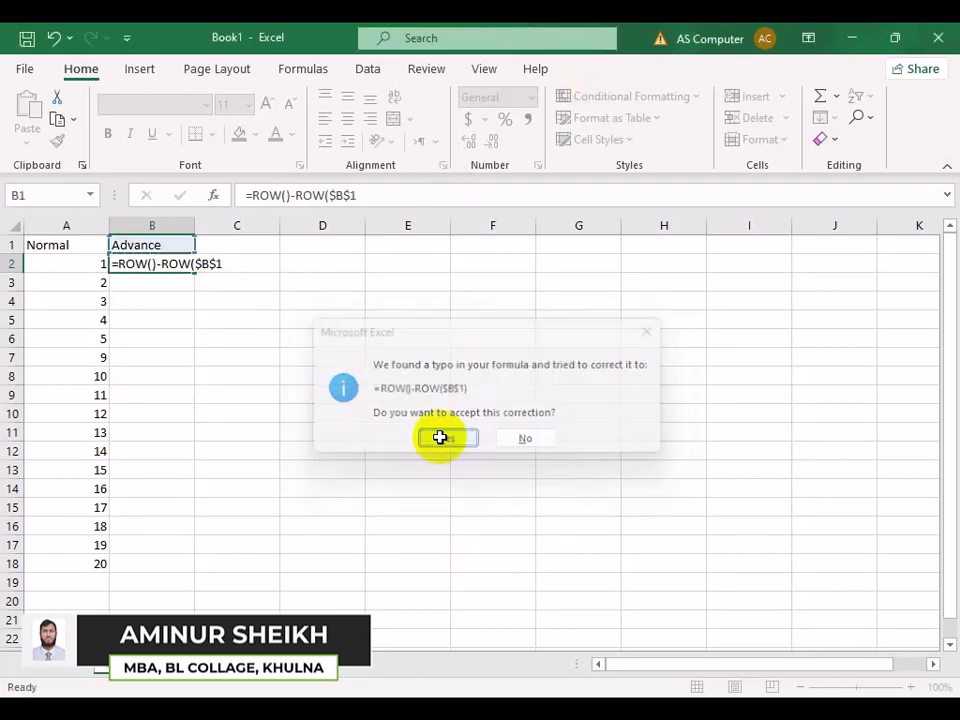
# Fill the row-number formula from B2 down to B18
pyautogui.click(182, 264)
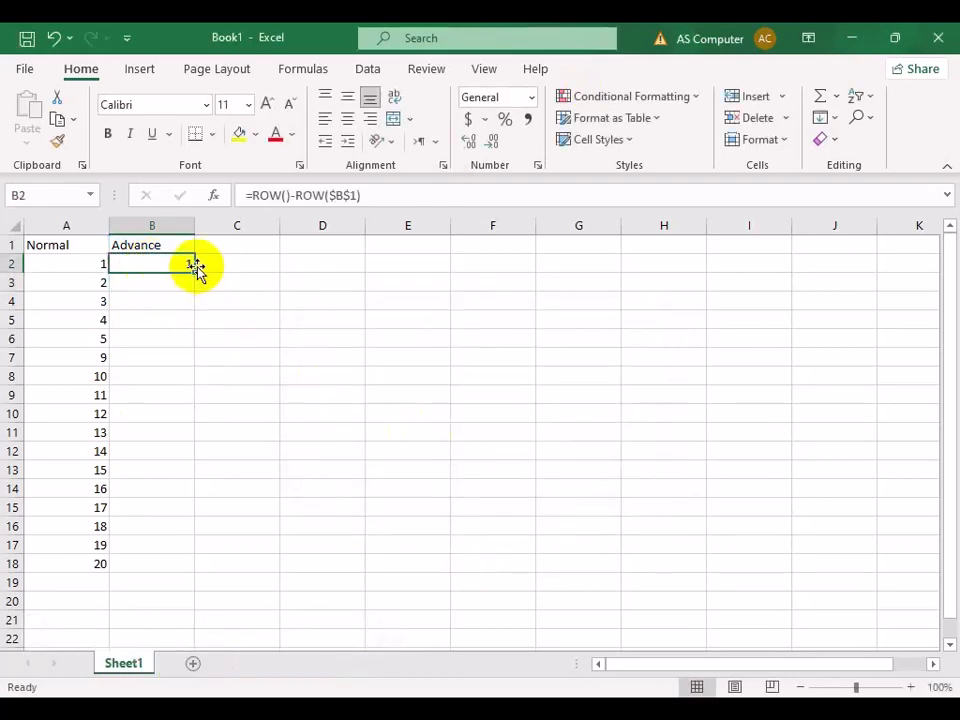
pyautogui.moveTo(195, 272); pyautogui.dragTo(189, 572)
pyautogui.click(272, 418)
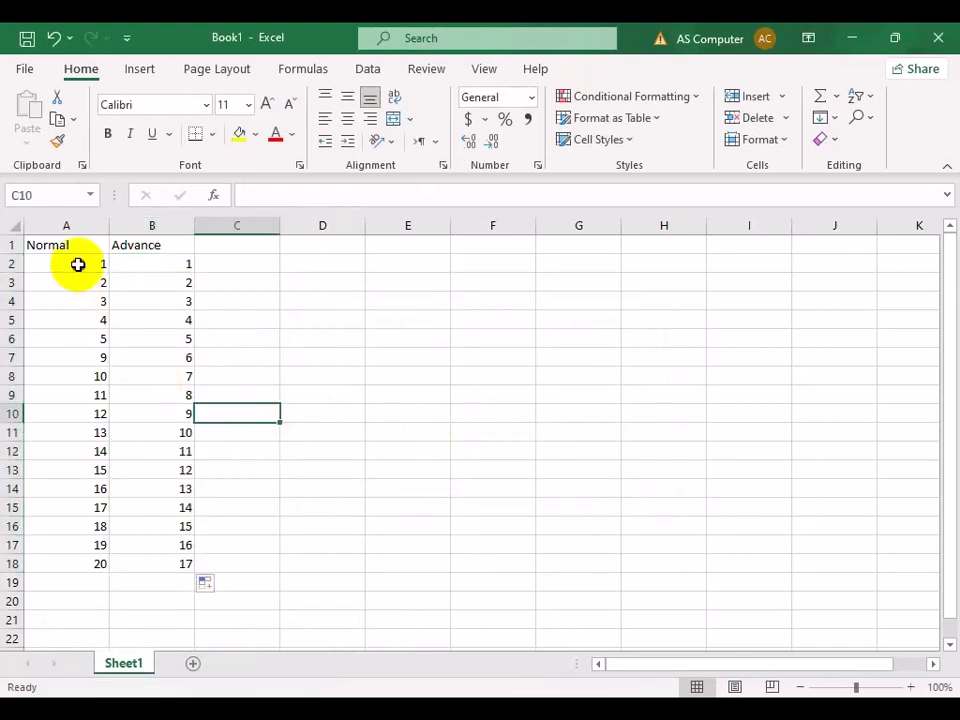
# Refill the Normal series from A2:A3 down to A18 so its numbers run consecutively
pyautogui.moveTo(77, 266); pyautogui.dragTo(86, 283)
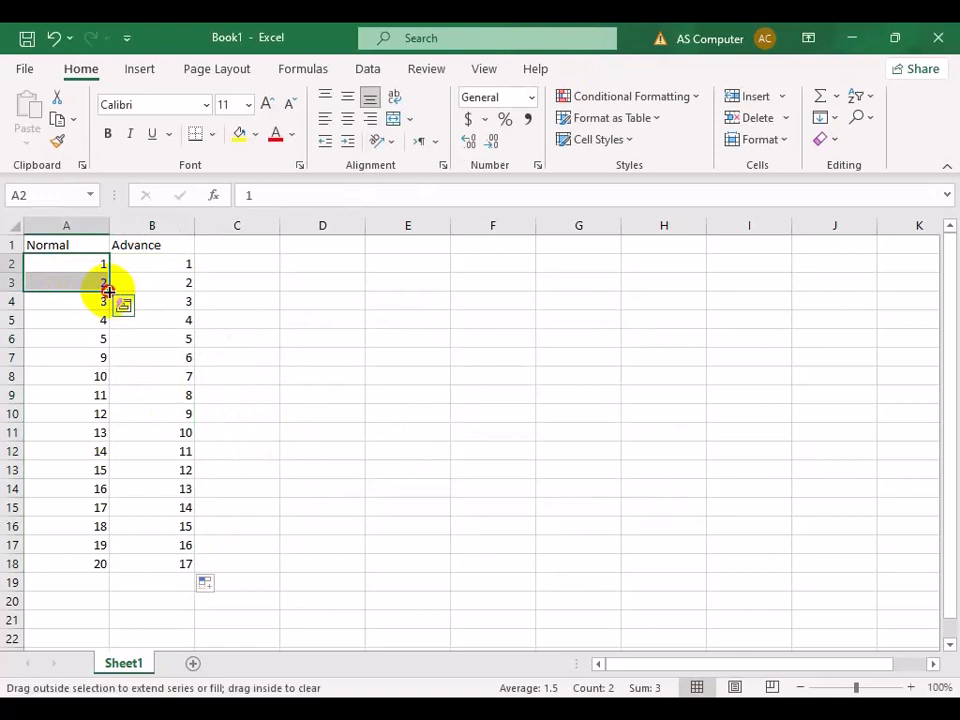
pyautogui.doubleClick(109, 292)
pyautogui.click(56, 426)
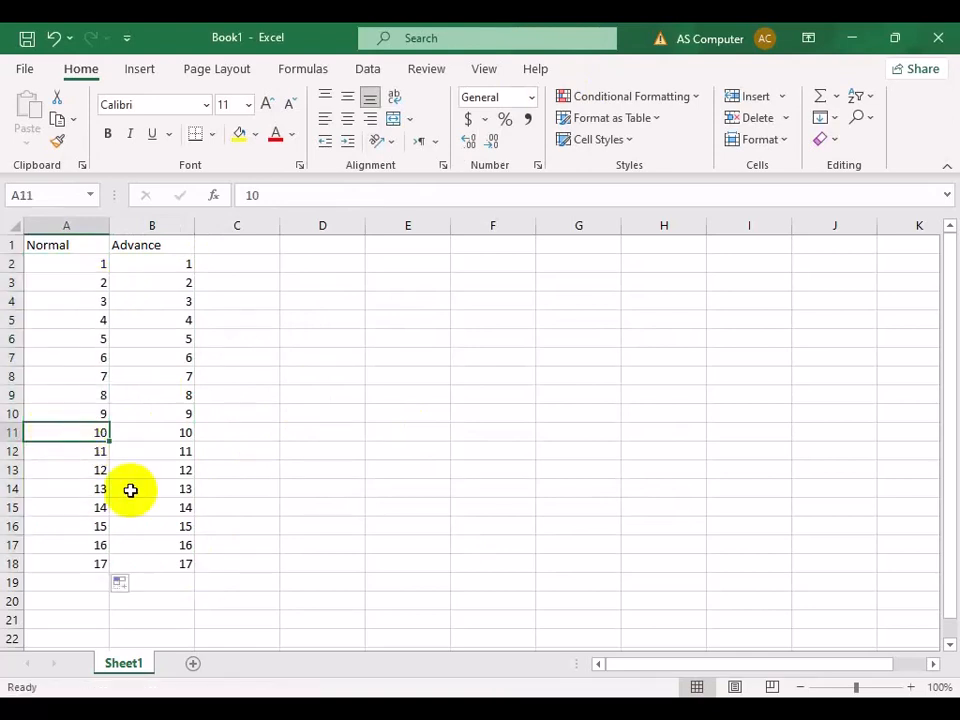
pyautogui.click(90, 562)
pyautogui.click(167, 566)
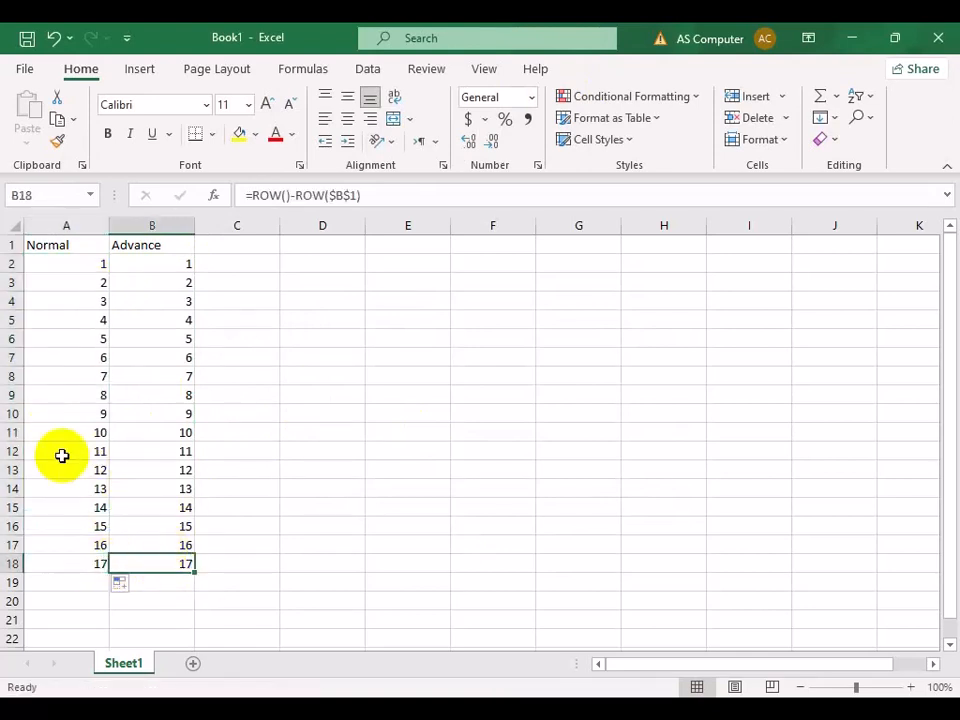
# Delete two consecutive rows starting at row 8 to compare the Normal and Advance numbering
pyautogui.click(9, 375)
pyautogui.click(752, 121)
pyautogui.click(752, 121)
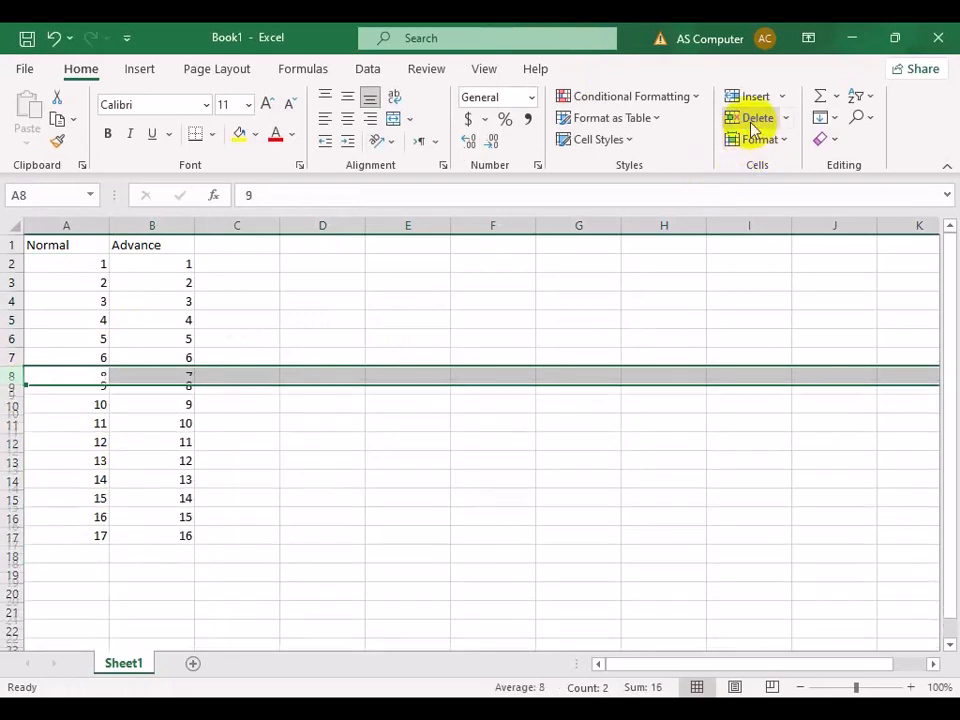
# Delete two more rows at row 8 to compare how the Normal and Advance columns number the remaining rows
pyautogui.click(754, 118)
pyautogui.click(754, 118)
pyautogui.click(322, 432)
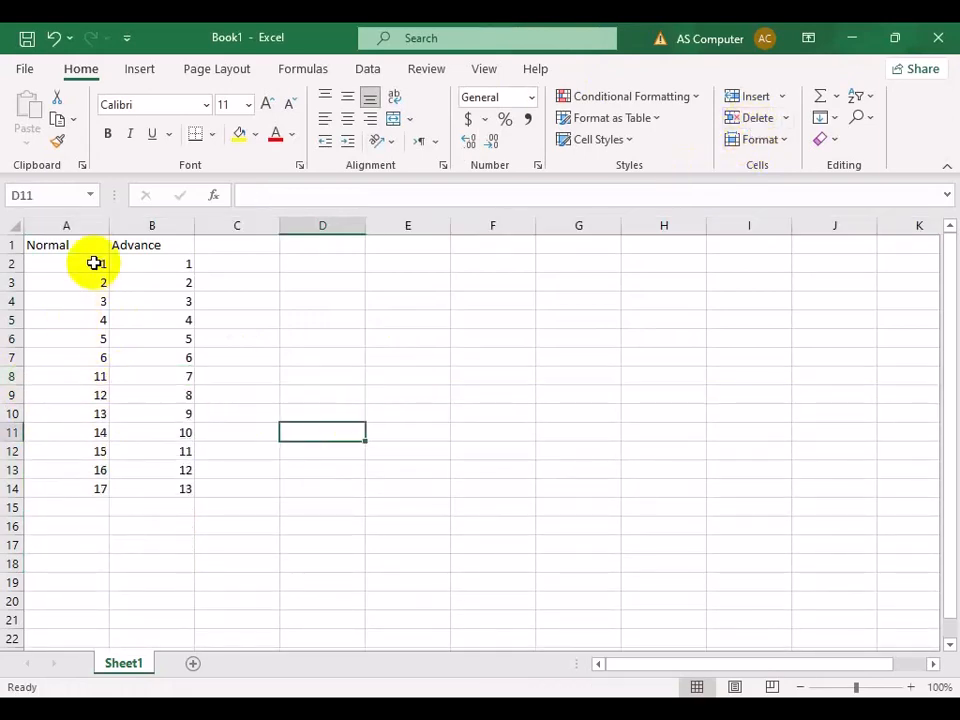
# Apply the red font colour to the Normal numbers in A2:A14
pyautogui.moveTo(94, 261); pyautogui.dragTo(82, 471)
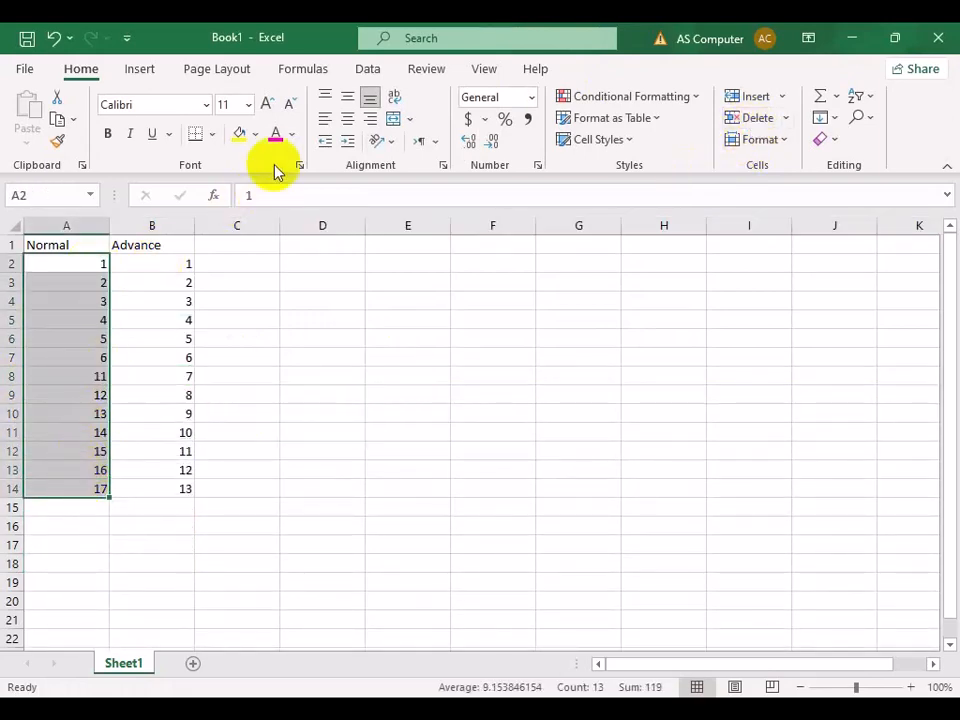
pyautogui.click(275, 134)
pyautogui.click(139, 318)
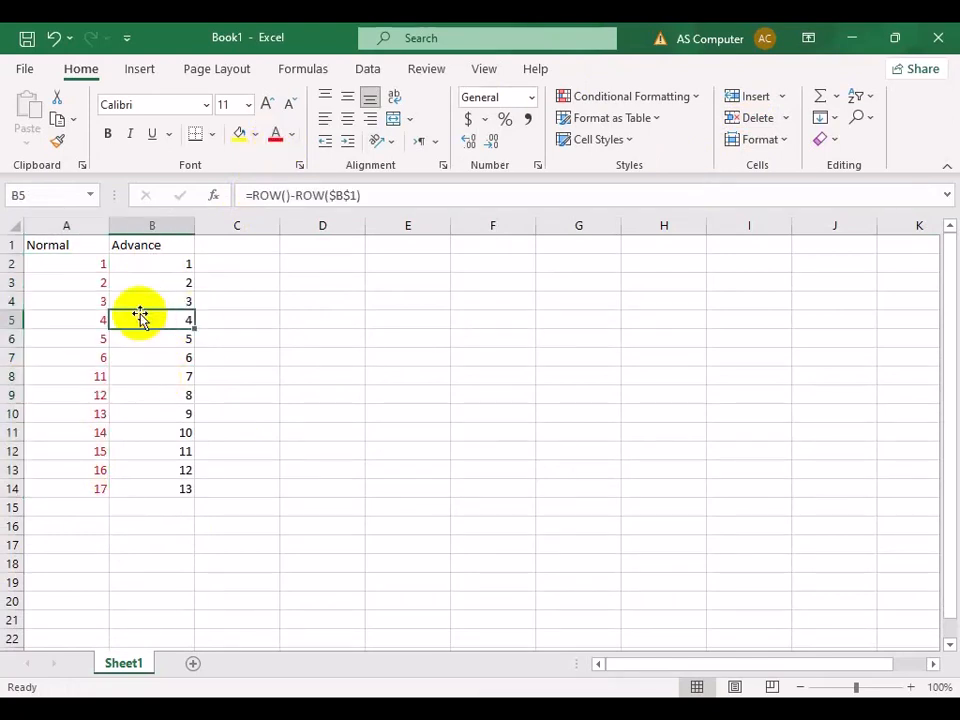
# Set the font colour of the Advance numbers in B2:B14 to the standard light blue
pyautogui.moveTo(96, 264); pyautogui.dragTo(85, 481)
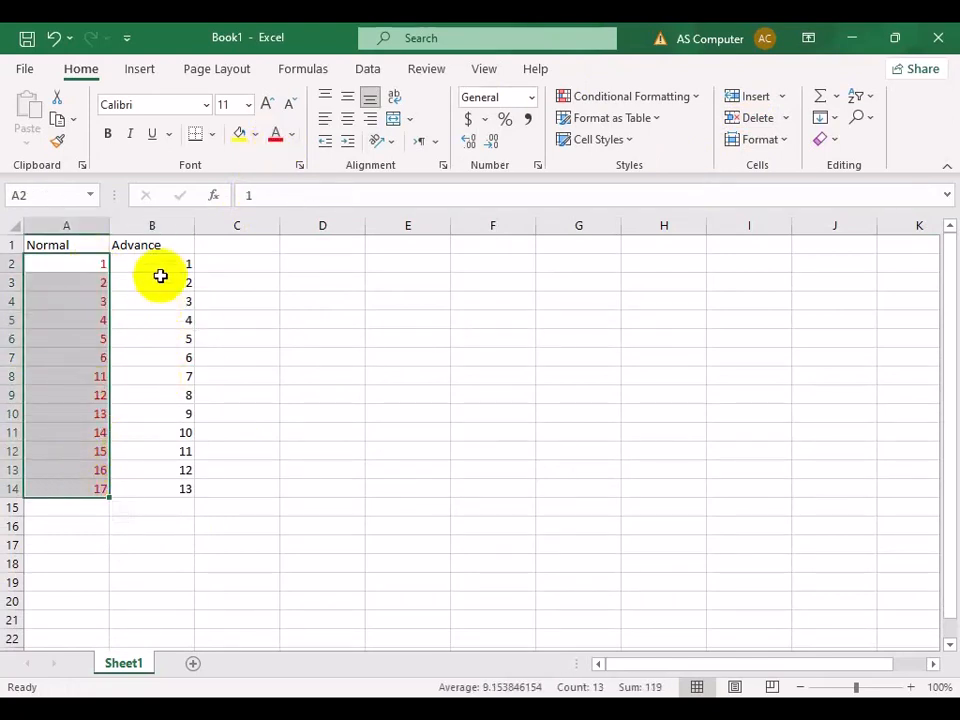
pyautogui.moveTo(161, 268); pyautogui.dragTo(167, 482)
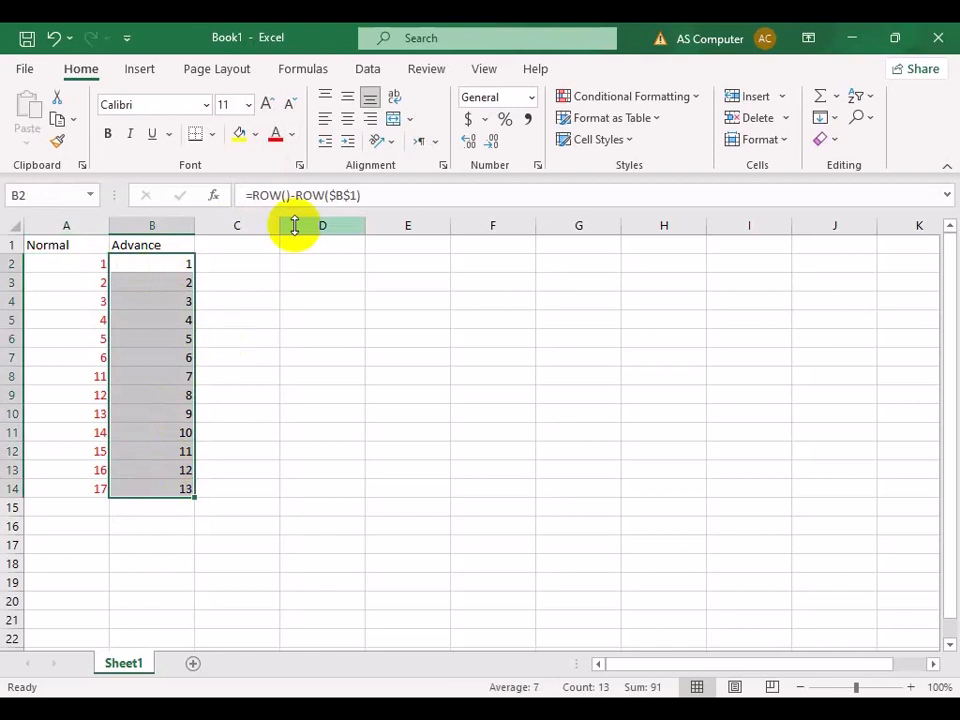
pyautogui.click(291, 134)
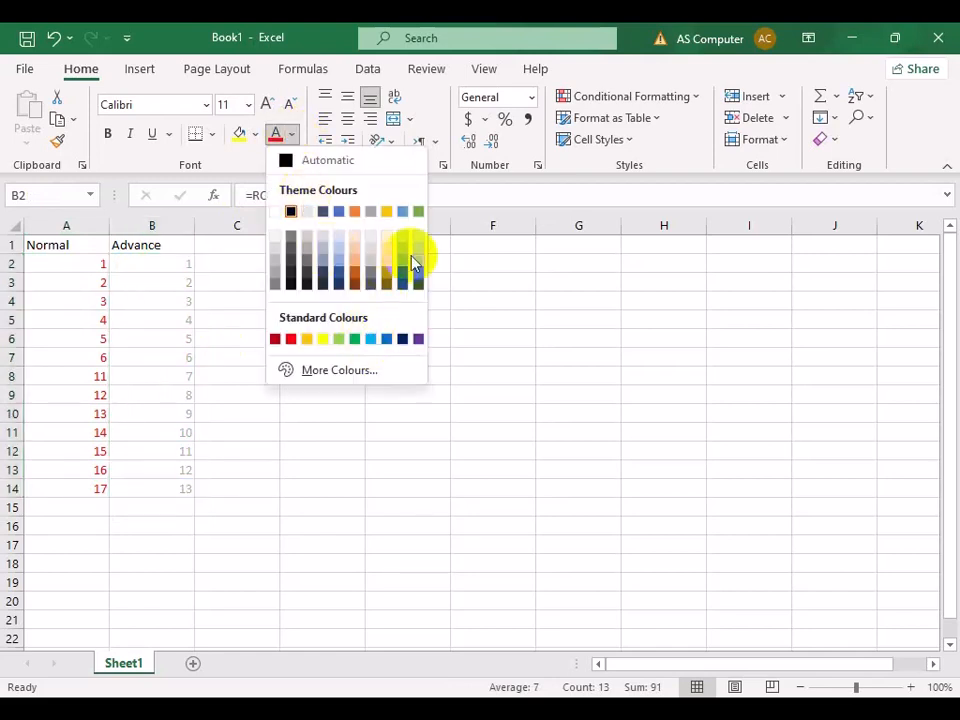
pyautogui.click(372, 339)
pyautogui.click(197, 376)
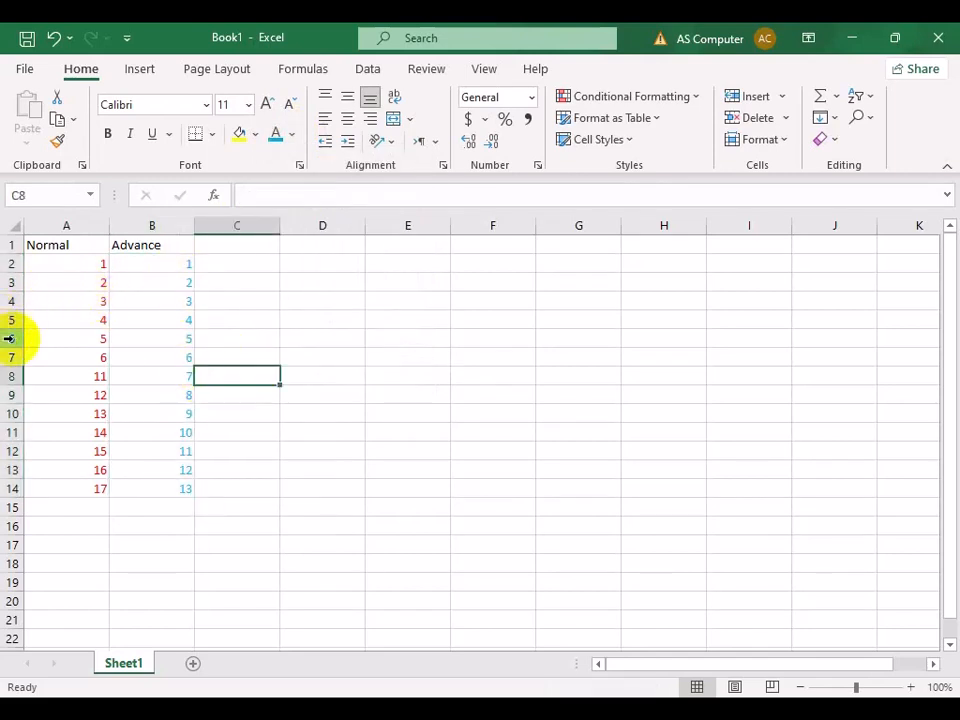
pyautogui.moveTo(141, 266); pyautogui.dragTo(159, 491)
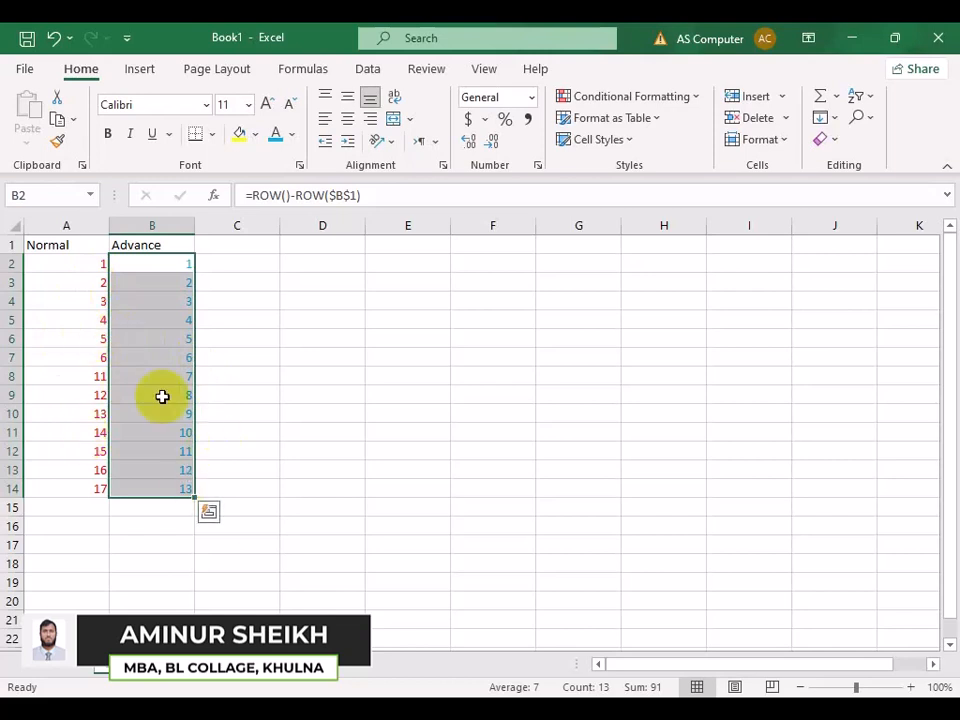
pyautogui.hotkey('ctrl', 'Down')
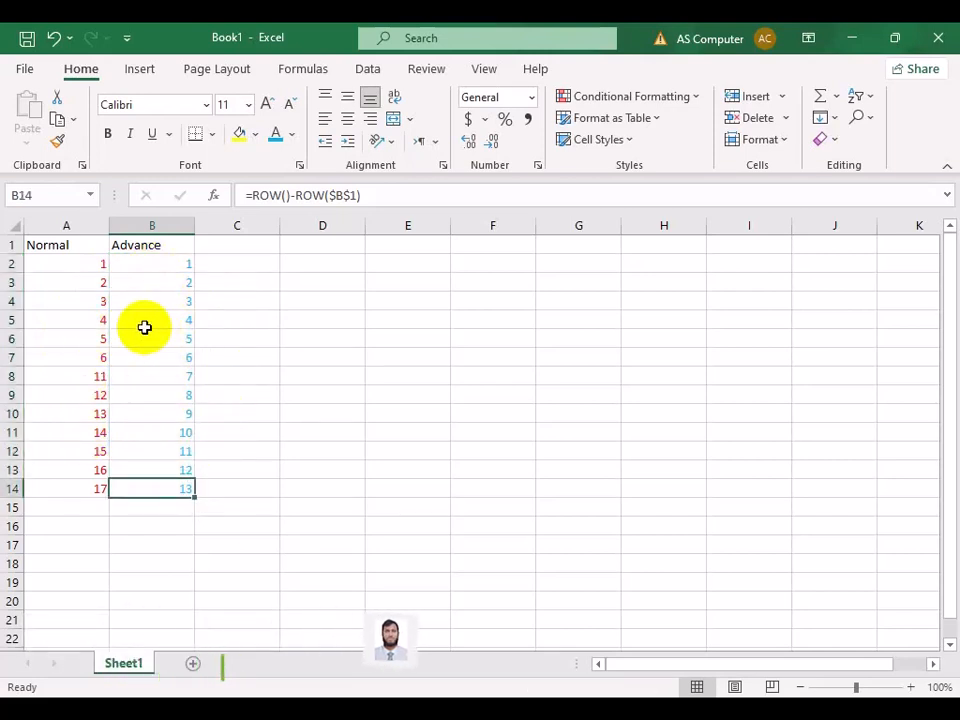
# Enter 1 and 2 in C2:C3 and extend them as a series down to 101 in C102
pyautogui.click(231, 264)
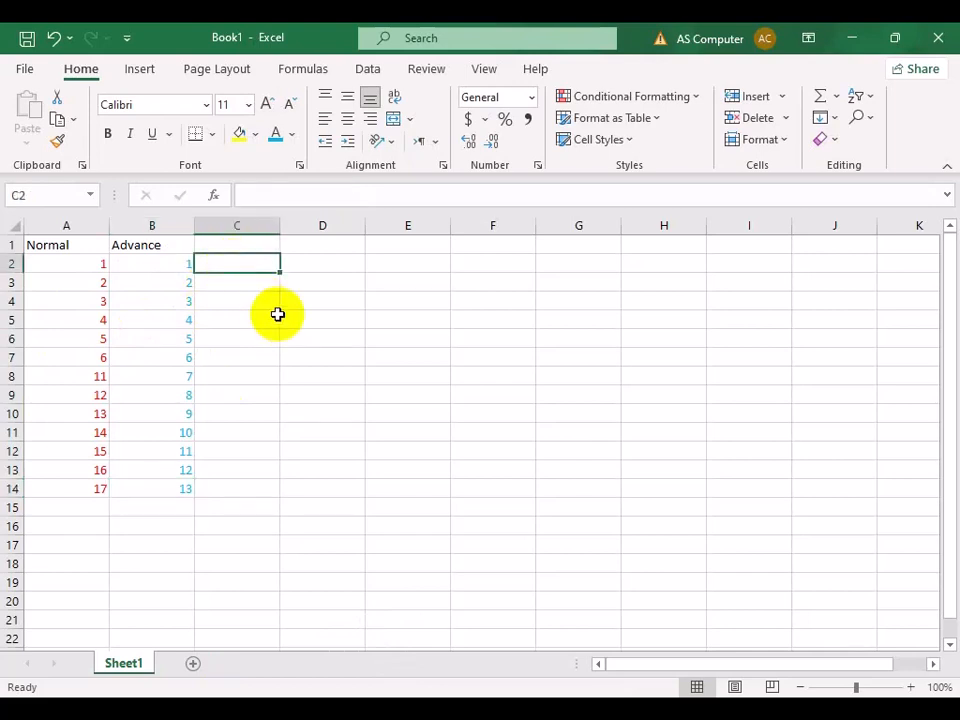
pyautogui.write('1')
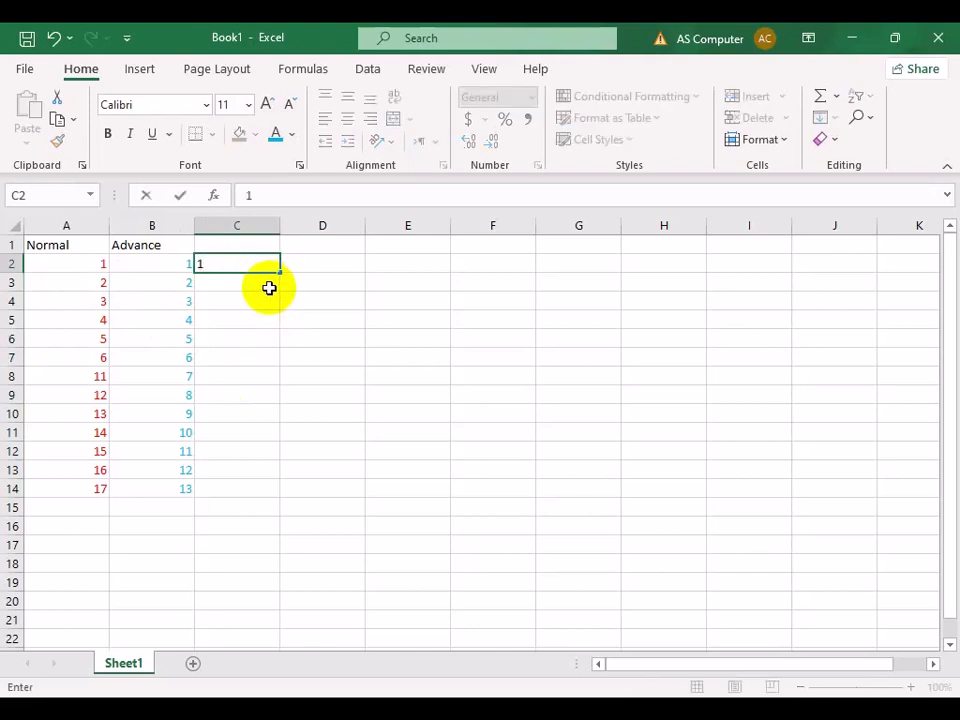
pyautogui.press('Return')
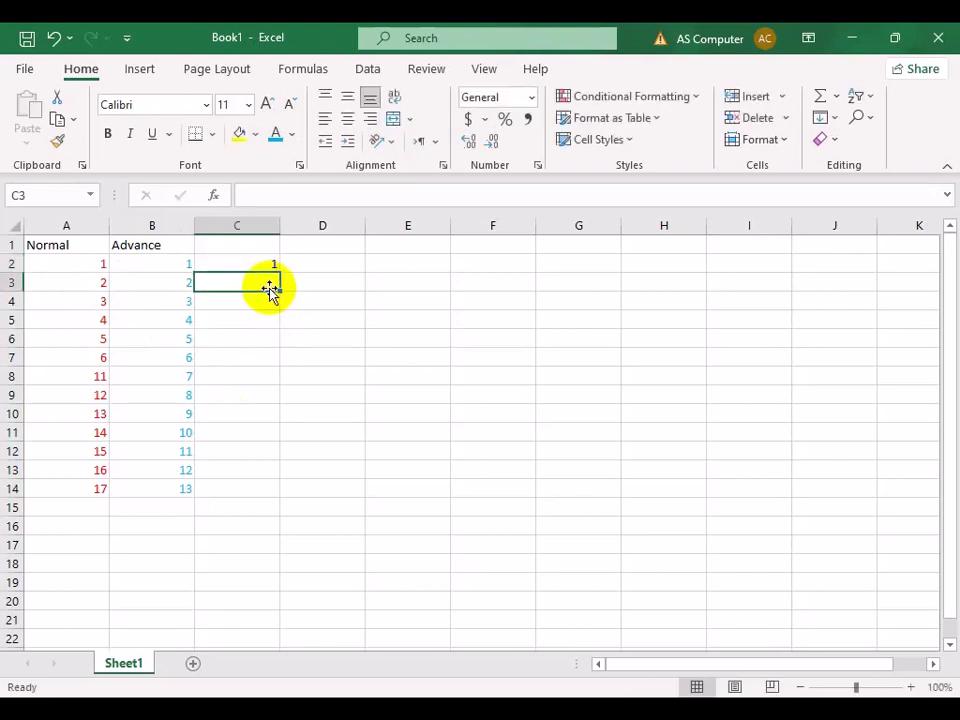
pyautogui.write('2')
pyautogui.press('Return')
pyautogui.moveTo(268, 257); pyautogui.dragTo(298, 249)
# Clear the filled number series from column C
pyautogui.scroll(12, 282, 319)
pyautogui.scroll(10, 282, 319)
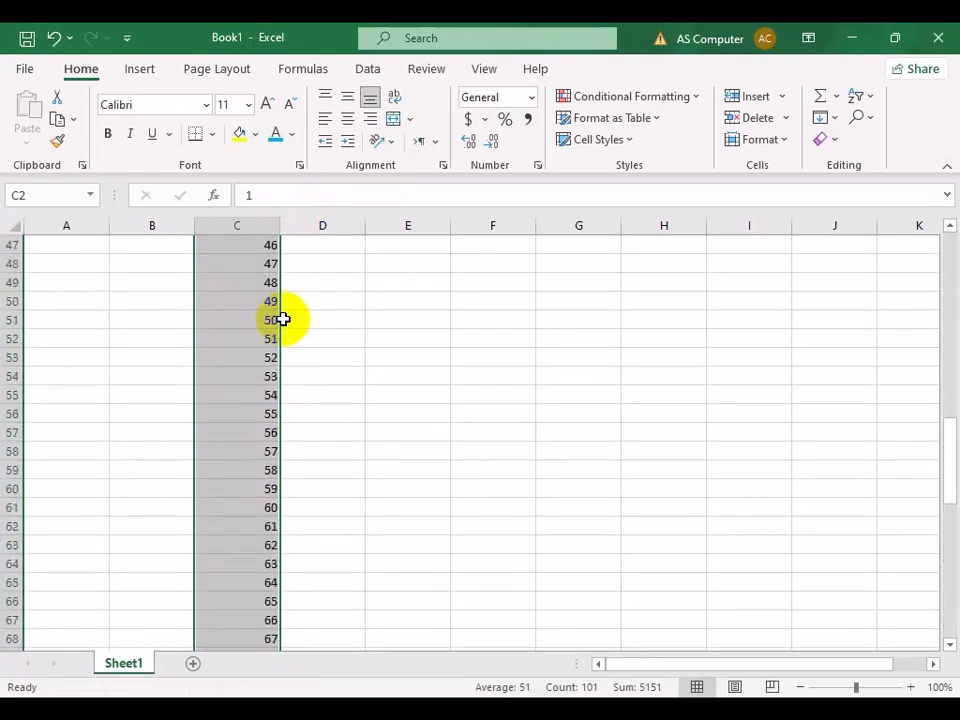
pyautogui.scroll(11, 281, 321)
pyautogui.press('Delete')
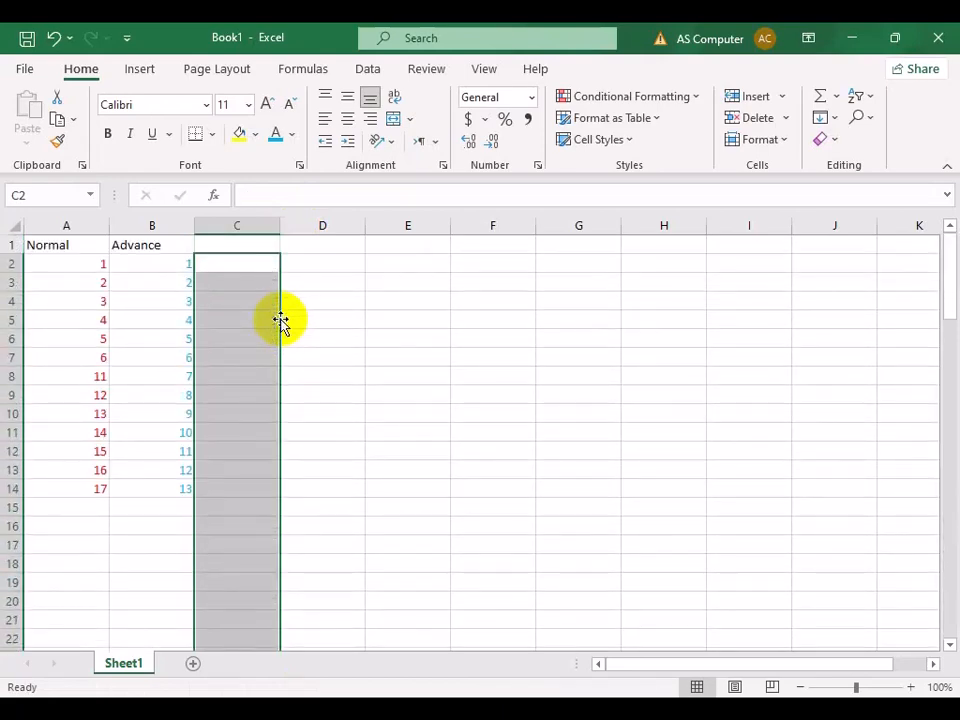
# Enter 1 in C2 as the starting value of a series and keep that cell selected
pyautogui.click(246, 262)
pyautogui.write('1')
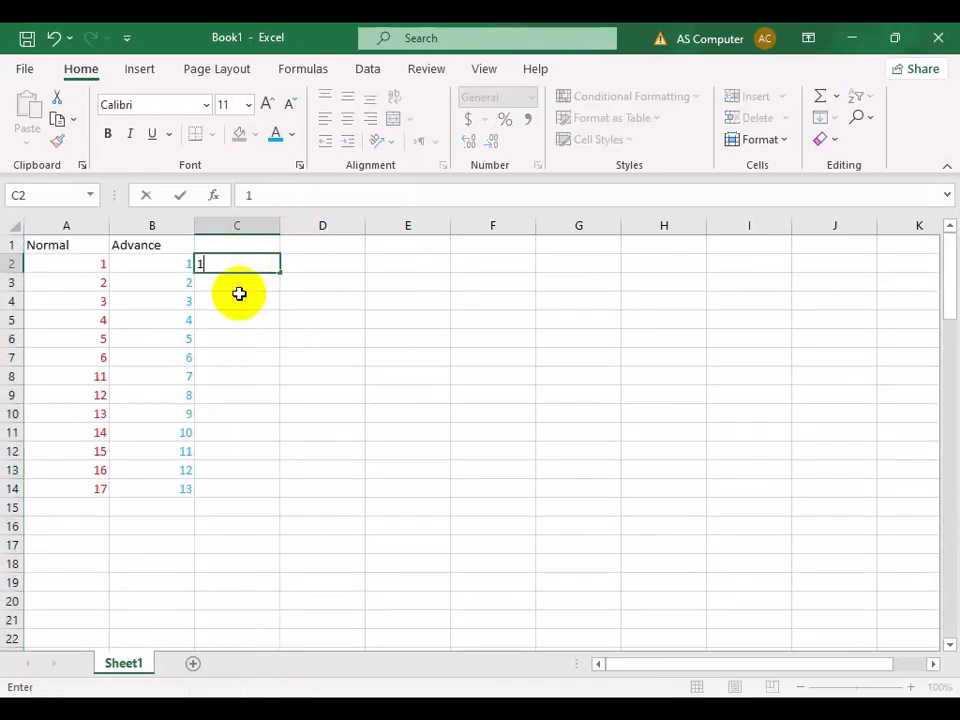
pyautogui.click(335, 263)
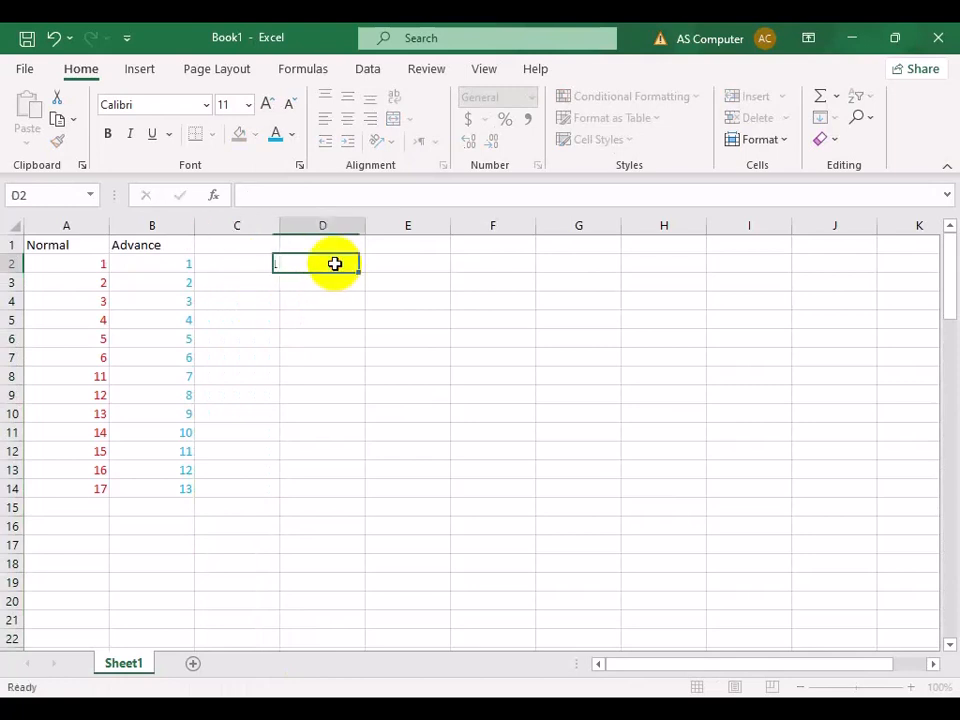
pyautogui.click(227, 265)
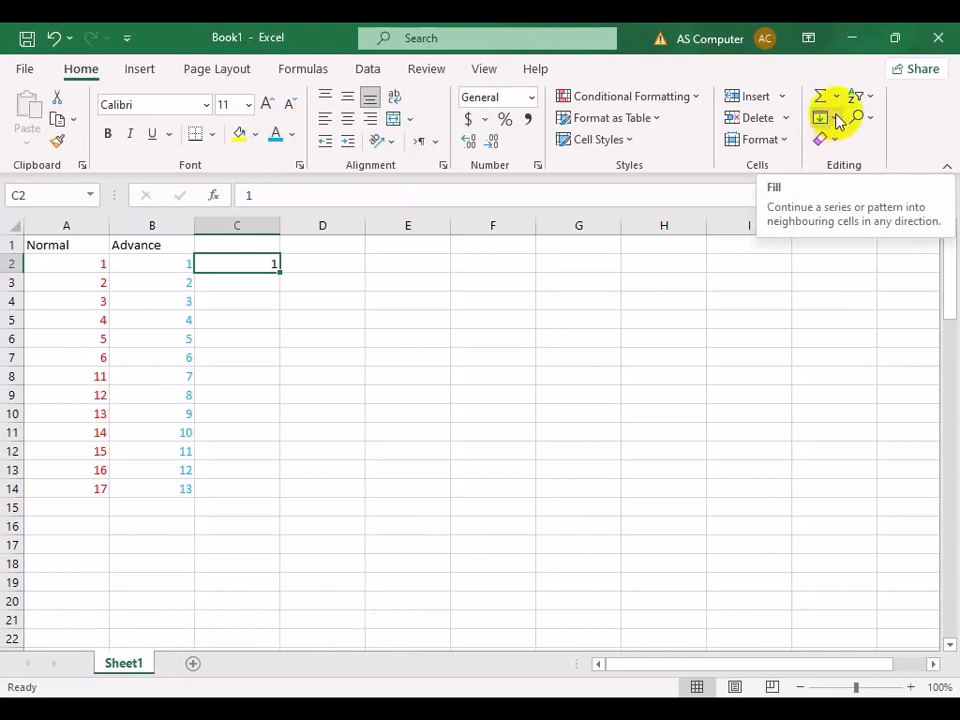
# Generate a linear series down column C from C2 with step value 1 and stop value 1000, and check its last cell
pyautogui.click(822, 120)
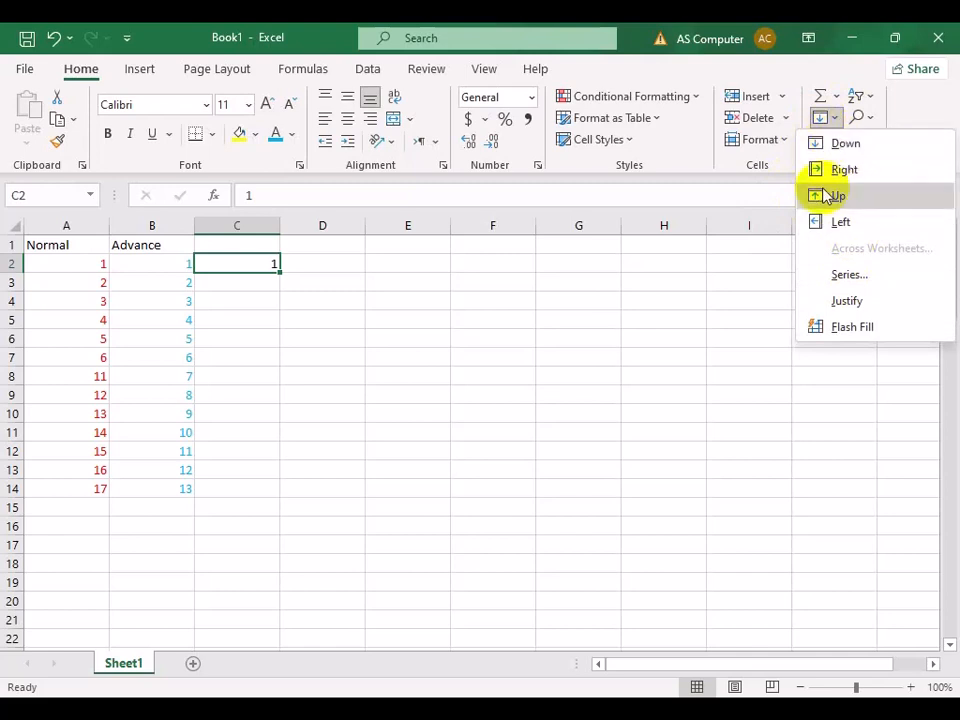
pyautogui.click(850, 275)
pyautogui.moveTo(424, 251); pyautogui.dragTo(490, 225)
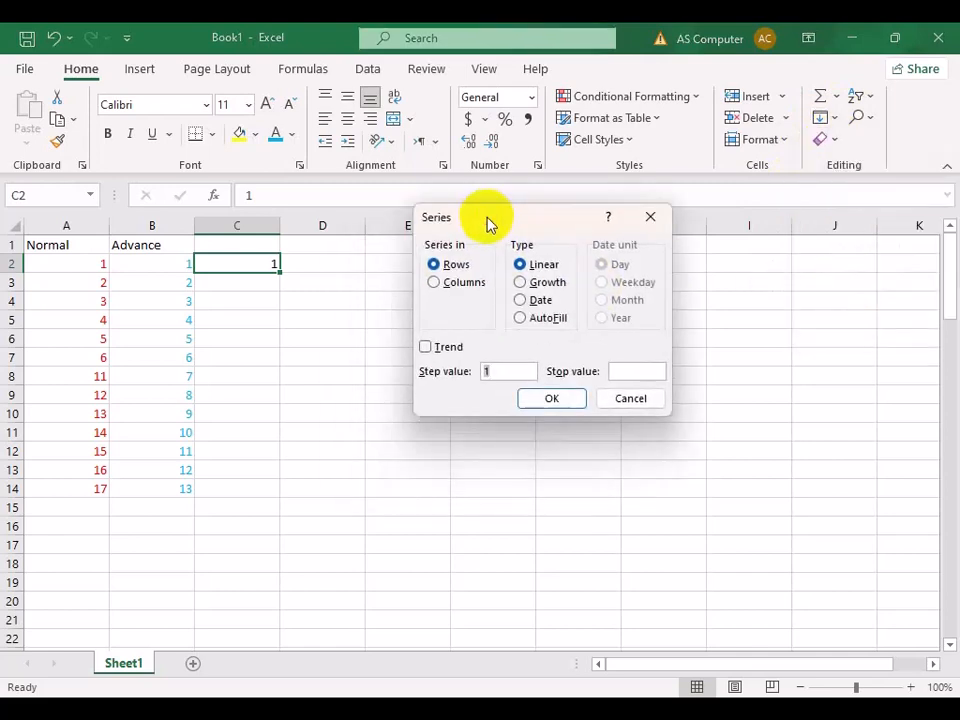
pyautogui.click(434, 284)
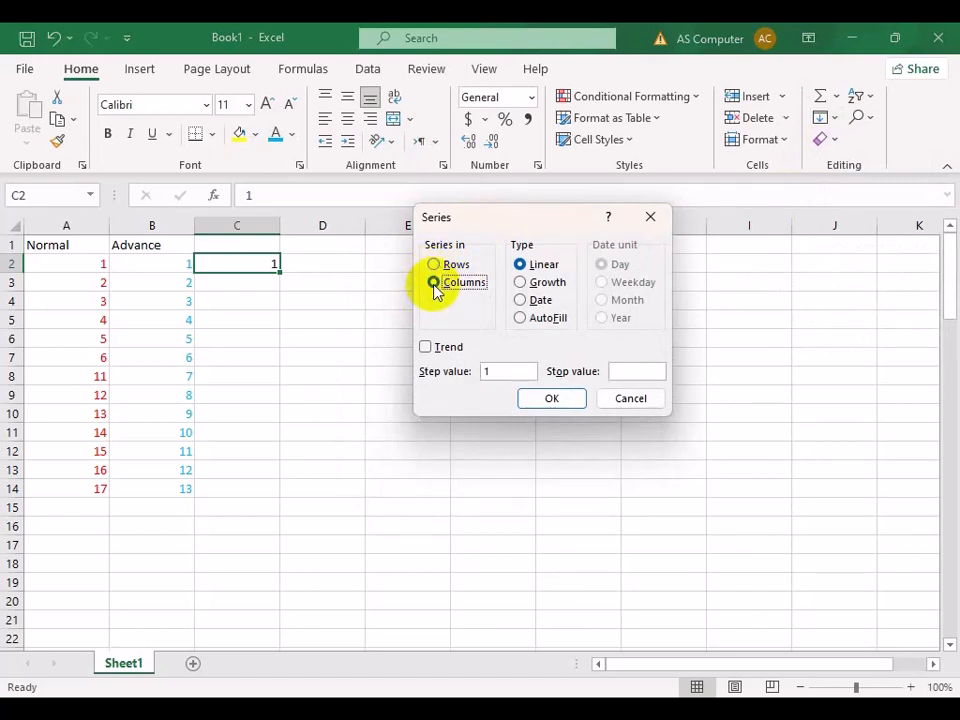
pyautogui.click(491, 371)
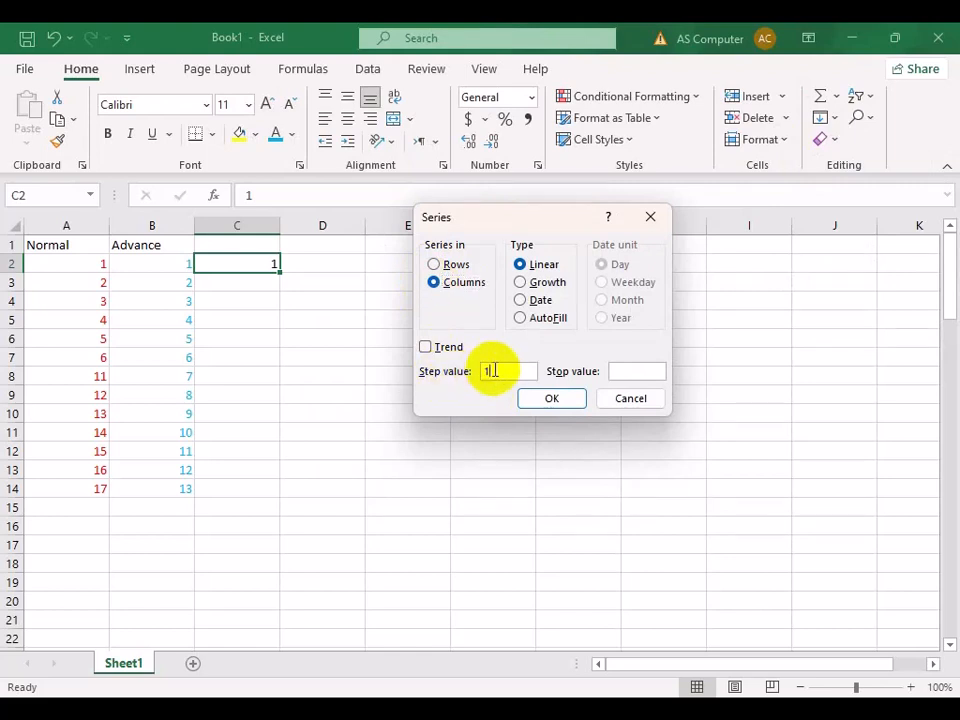
pyautogui.click(624, 368)
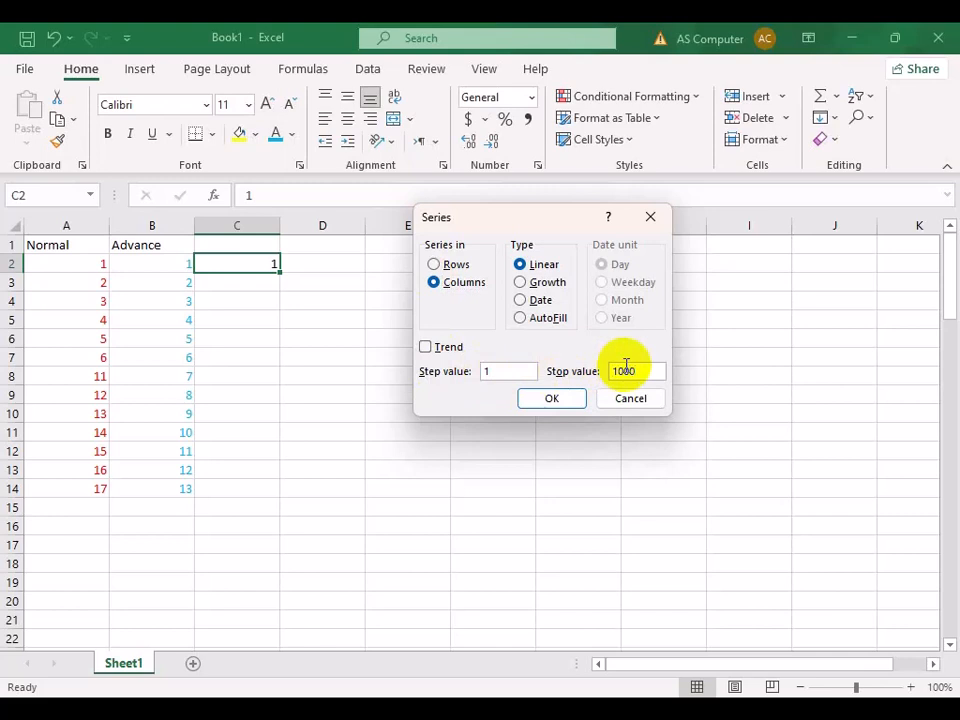
pyautogui.click(551, 399)
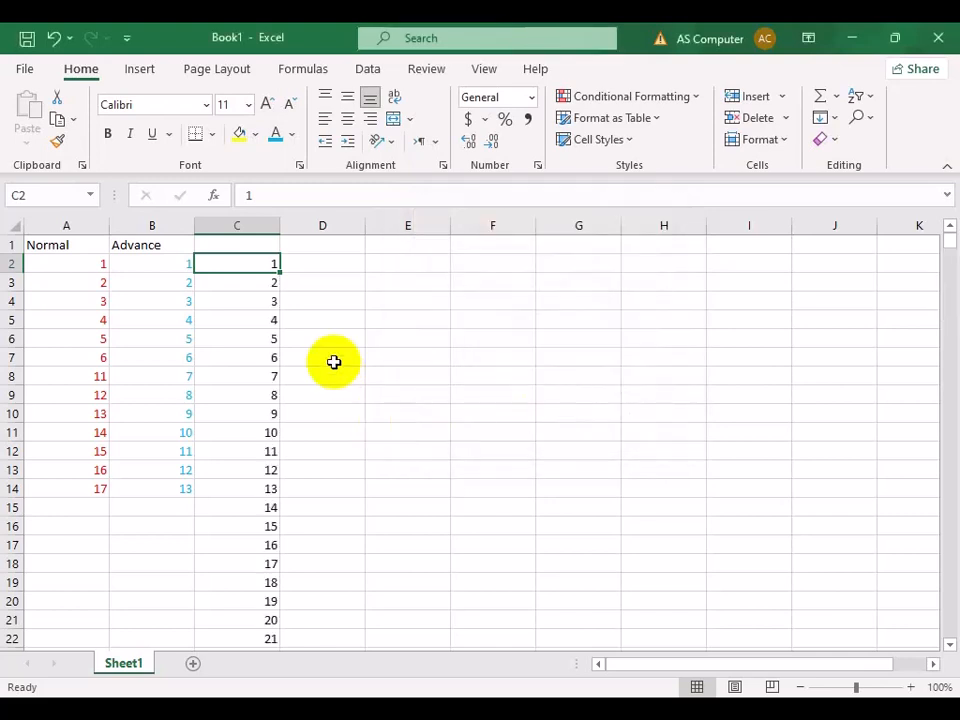
pyautogui.doubleClick(230, 272)
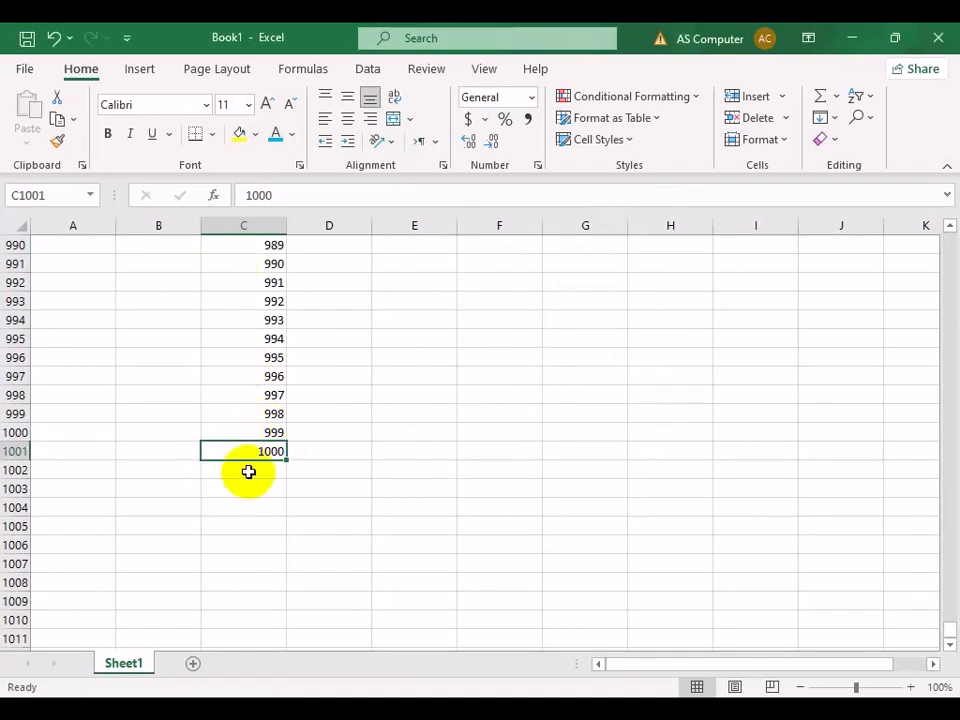
pyautogui.doubleClick(266, 443)
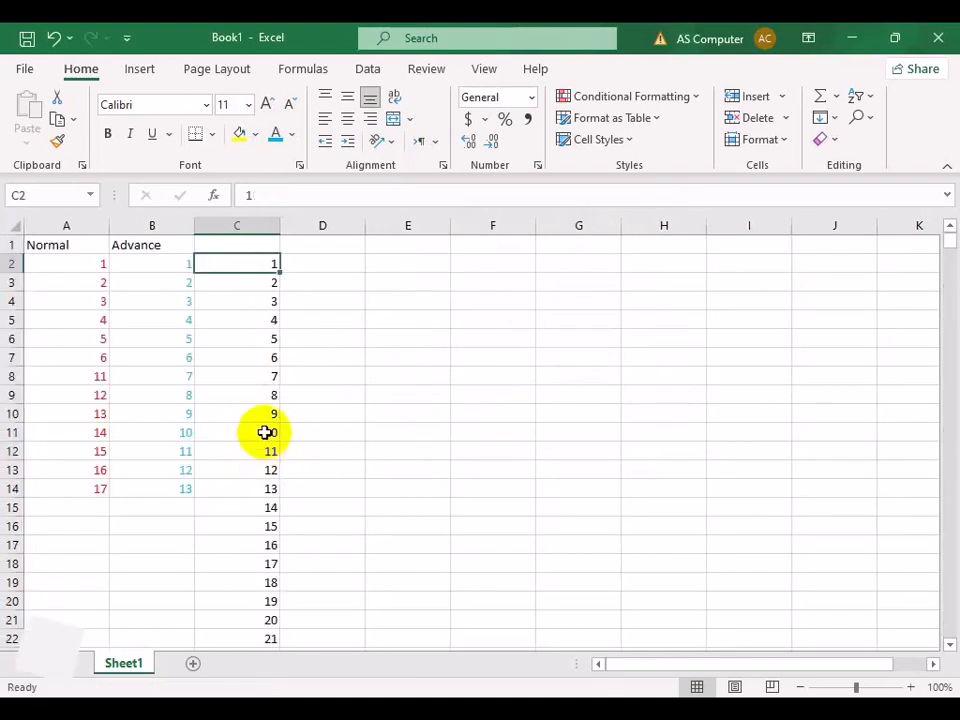